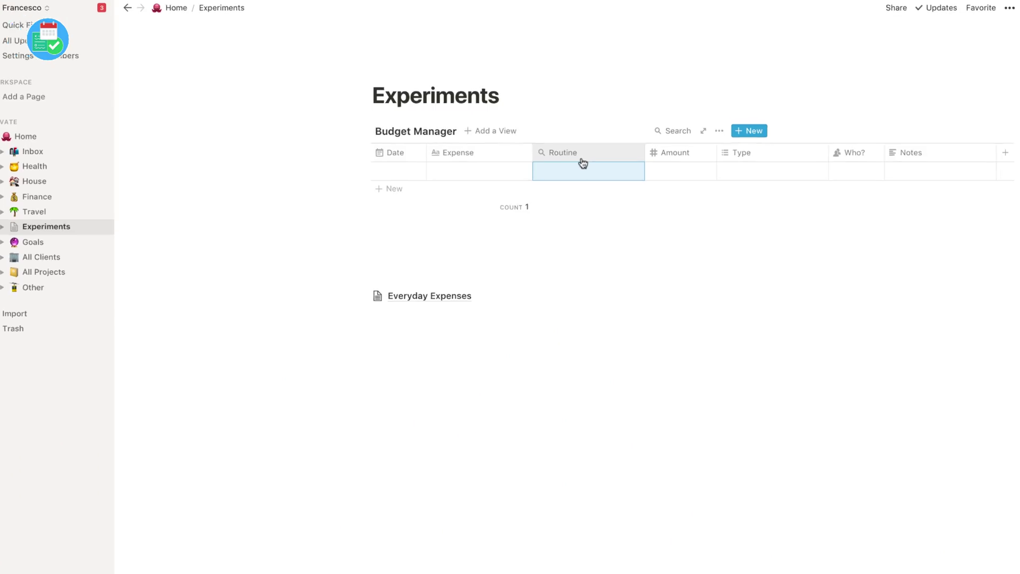
pyautogui.click(546, 329)
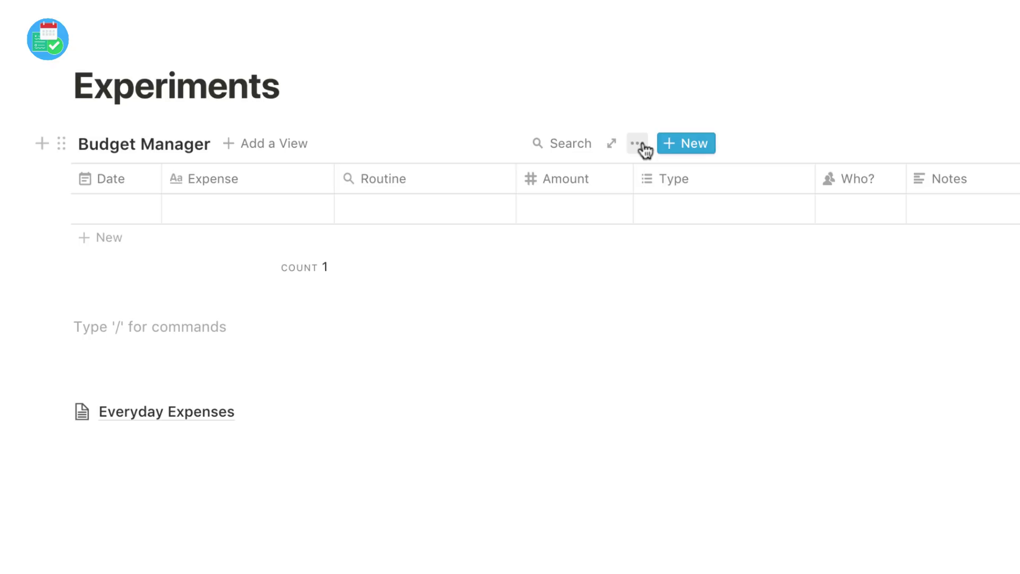
pyautogui.click(638, 144)
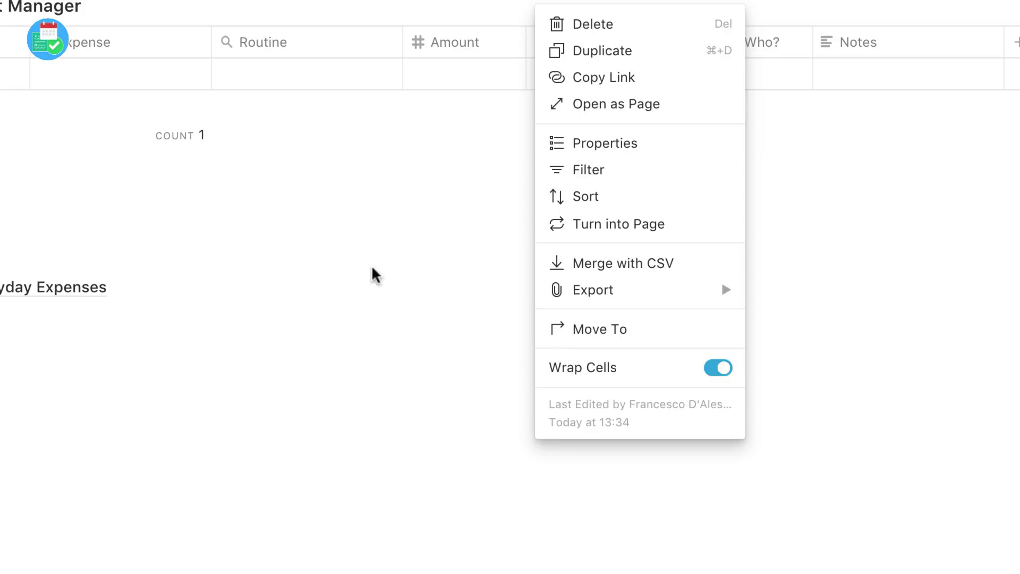
pyautogui.click(373, 267)
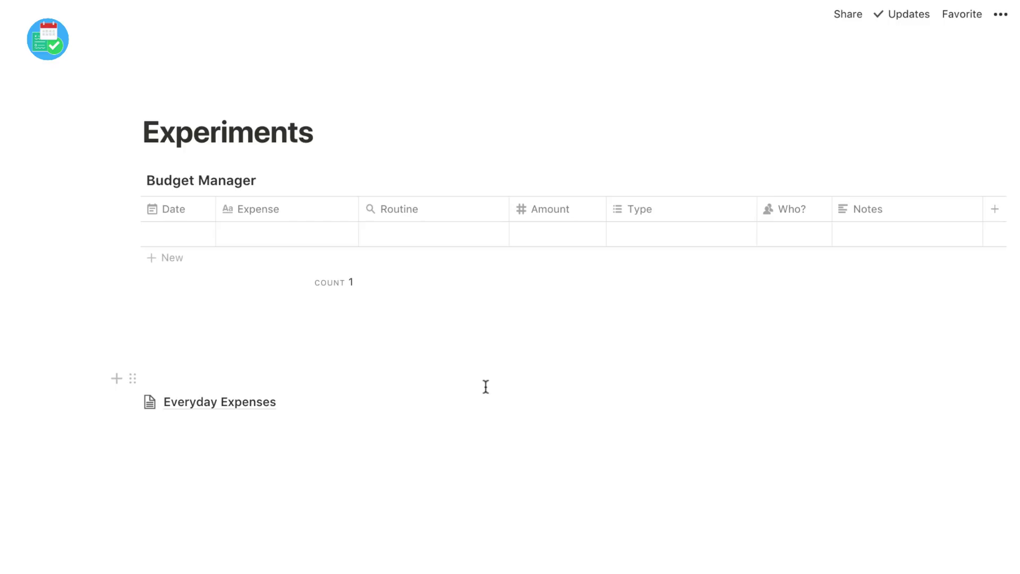
# Step: Date the first expense Mar 16, 2019 and name it Groceries
pyautogui.click(184, 235)
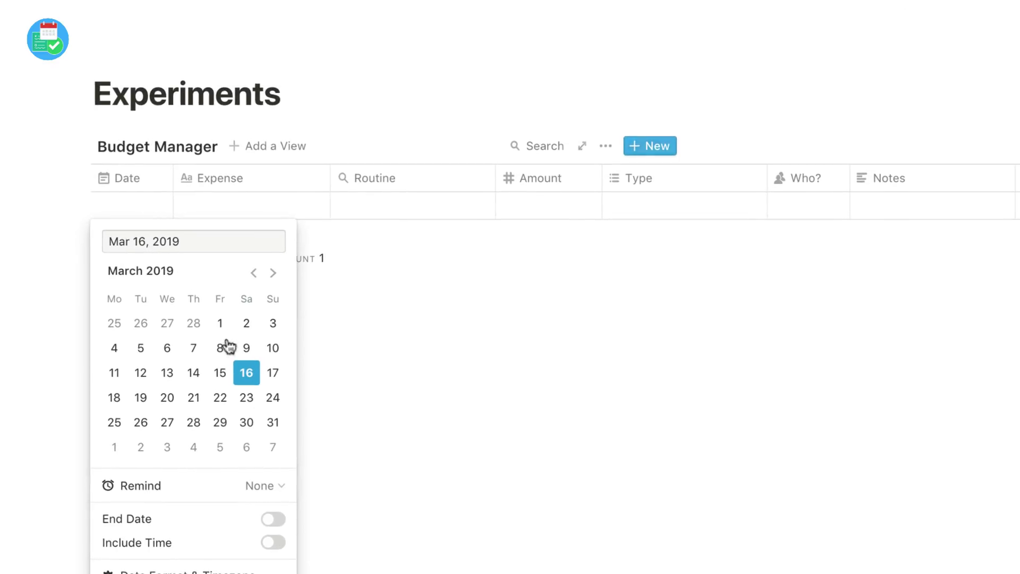
pyautogui.click(252, 382)
pyautogui.press('Escape')
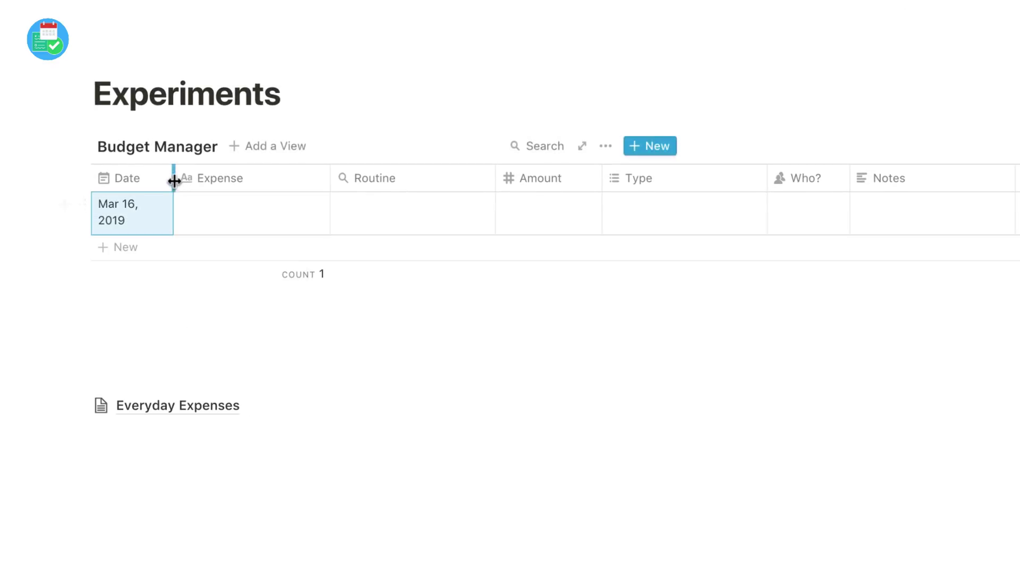
pyautogui.click(212, 205)
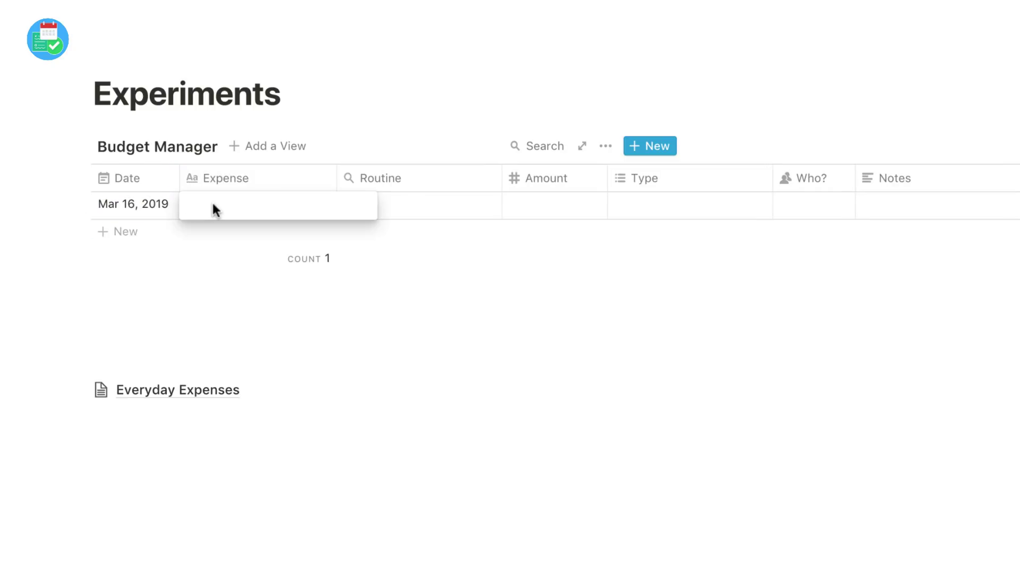
pyautogui.write('Grocerie')
pyautogui.write('s')
pyautogui.press('Return')
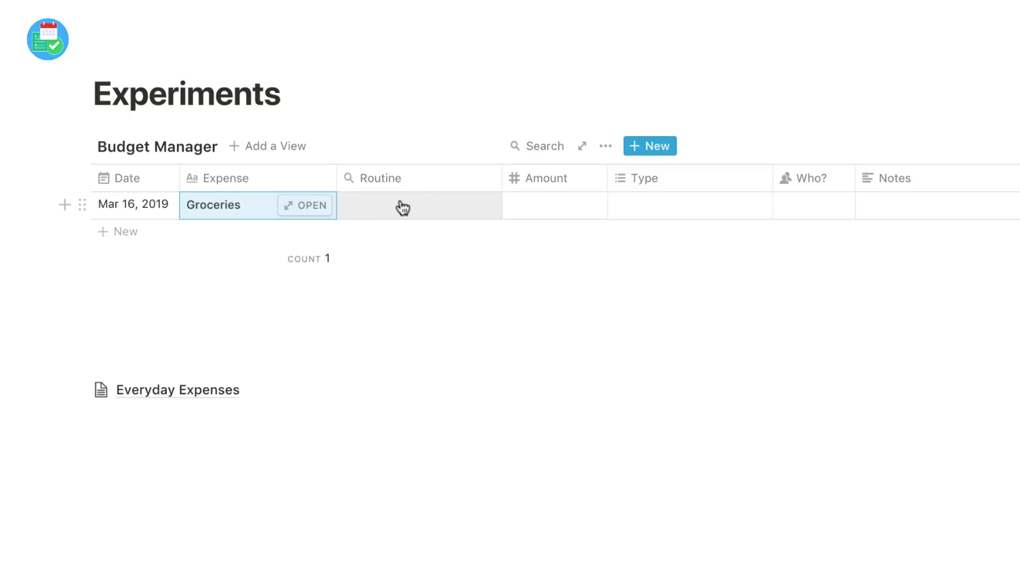
# Step: Delete the Routine property from the Budget Manager table and confirm
pyautogui.click(385, 182)
pyautogui.moveTo(420, 255)
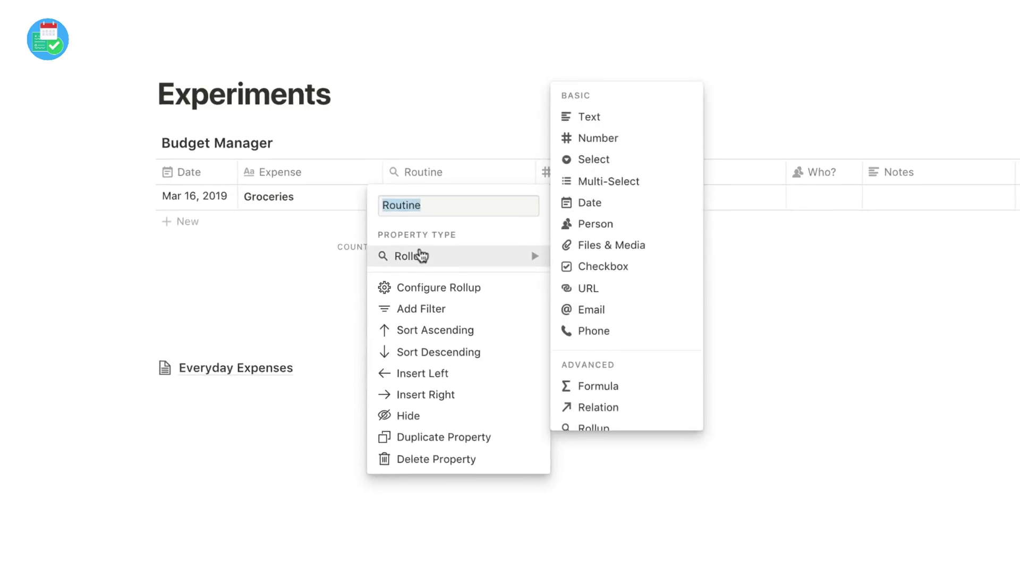
pyautogui.click(506, 216)
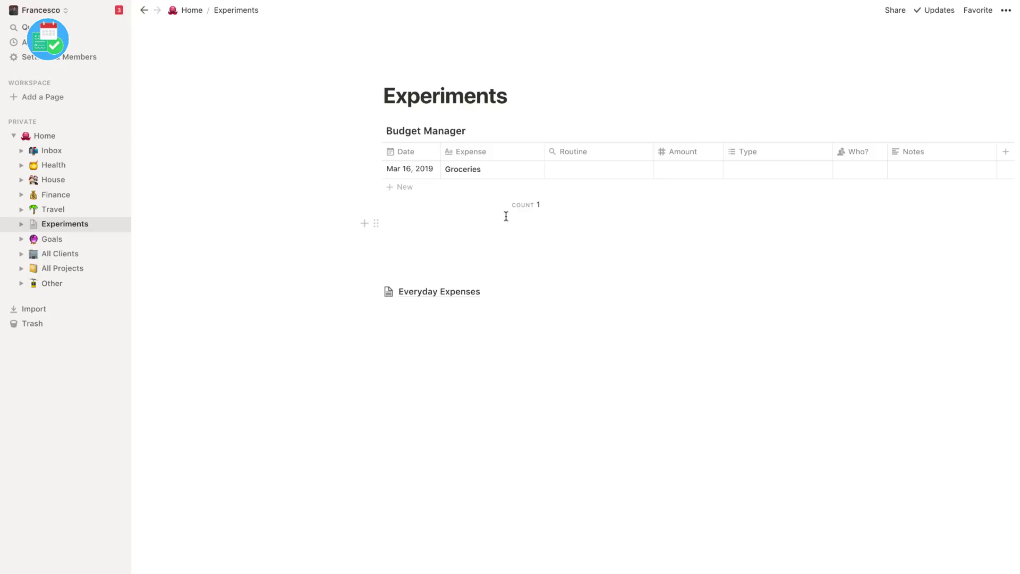
pyautogui.click(444, 292)
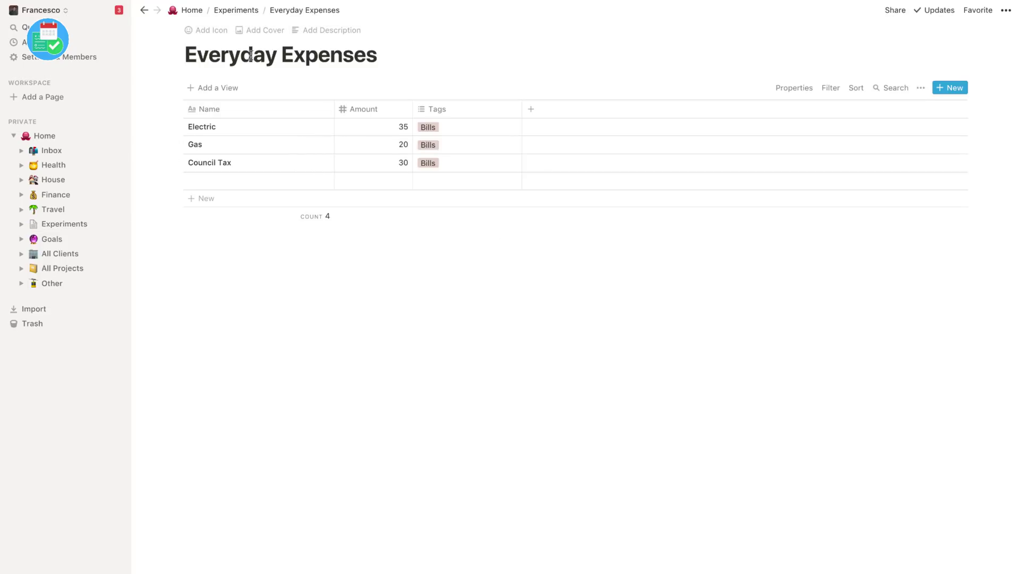
pyautogui.click(235, 11)
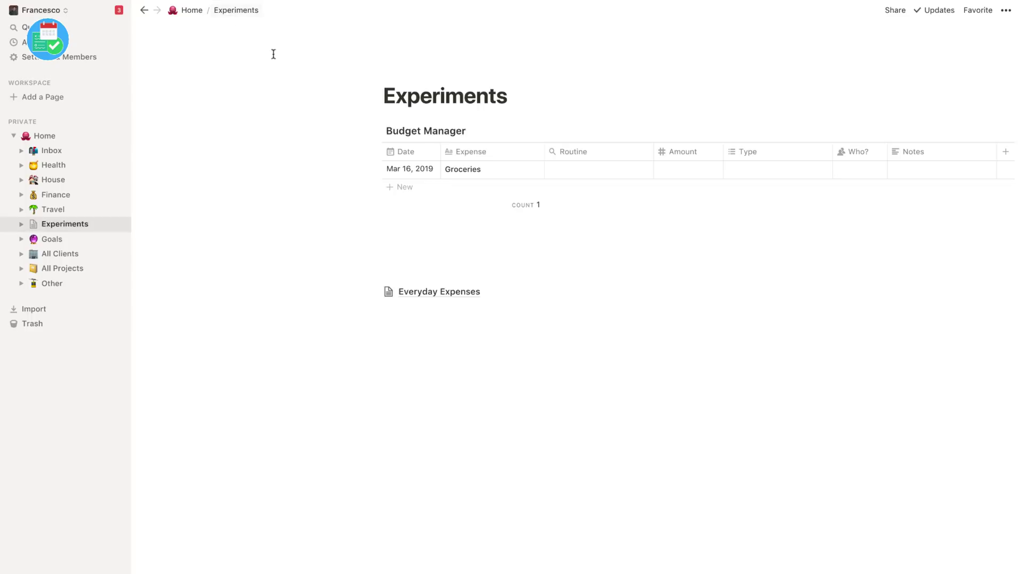
pyautogui.moveTo(598, 169)
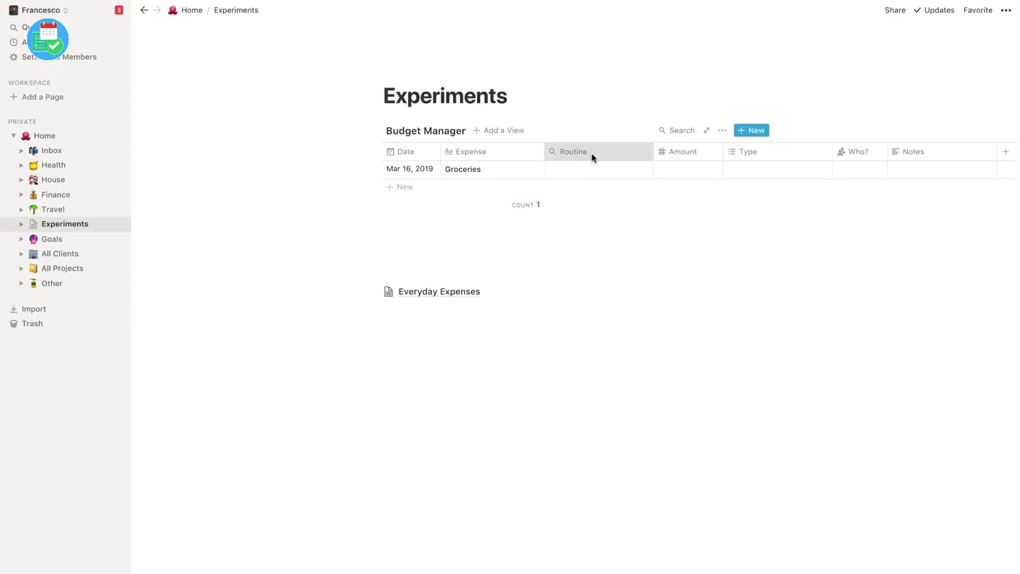
pyautogui.click(592, 157)
pyautogui.click(592, 356)
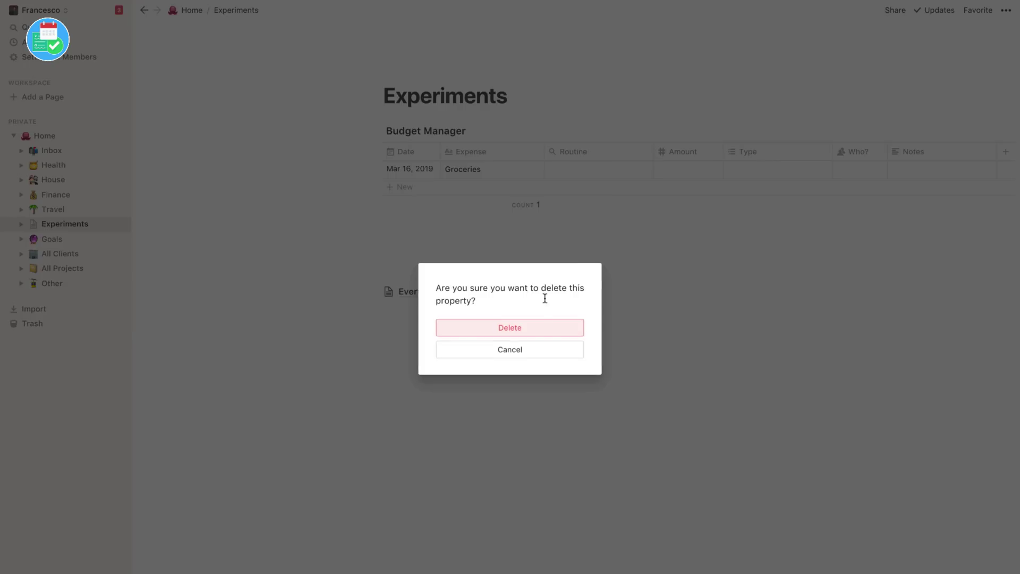
pyautogui.click(534, 329)
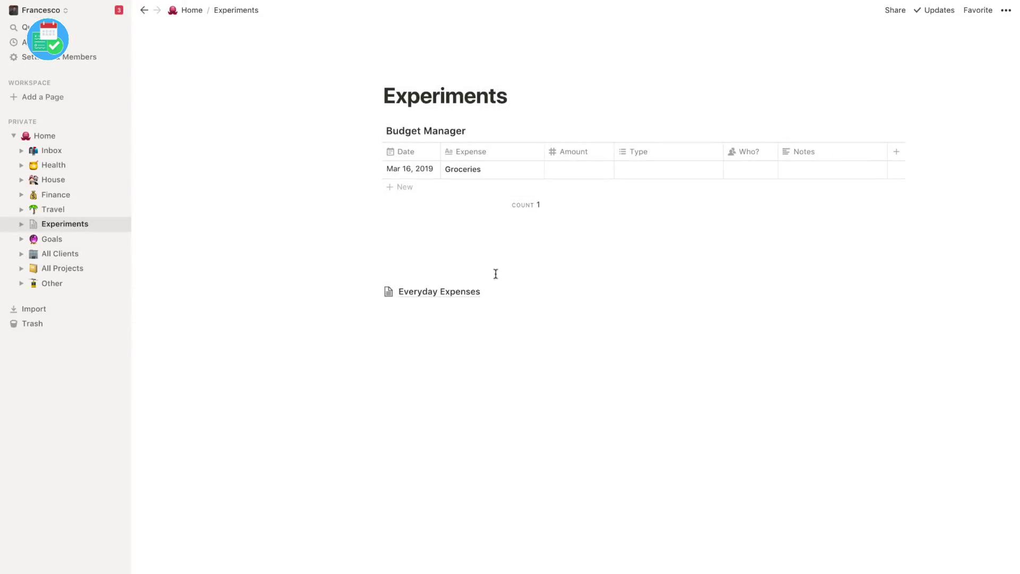
# Step: Enter 25.45 as the Groceries amount in Pound format and narrow the Expense and Amount columns
pyautogui.click(590, 172)
pyautogui.write('25.45')
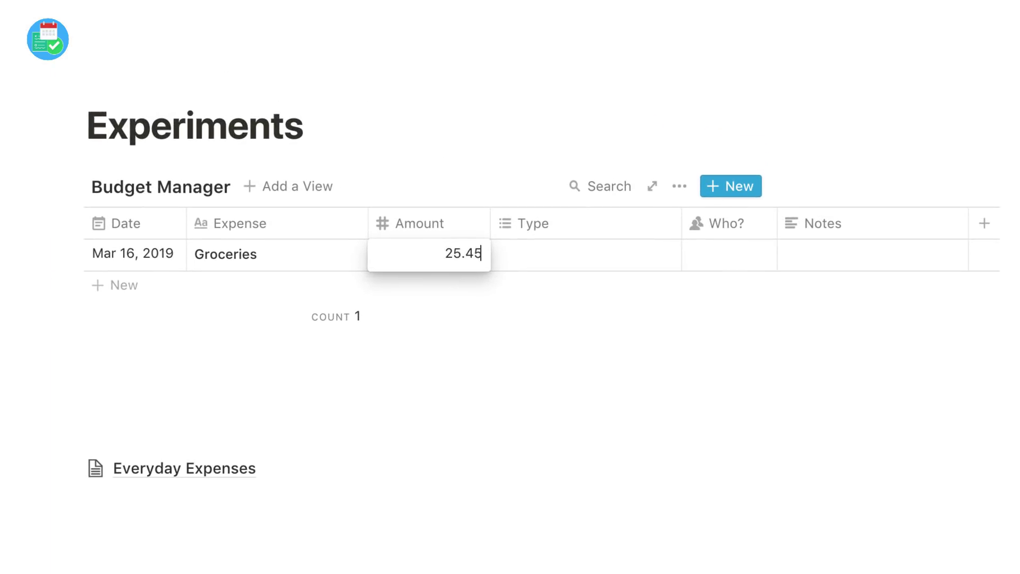
pyautogui.press('Escape')
pyautogui.moveTo(368, 219); pyautogui.dragTo(319, 218)
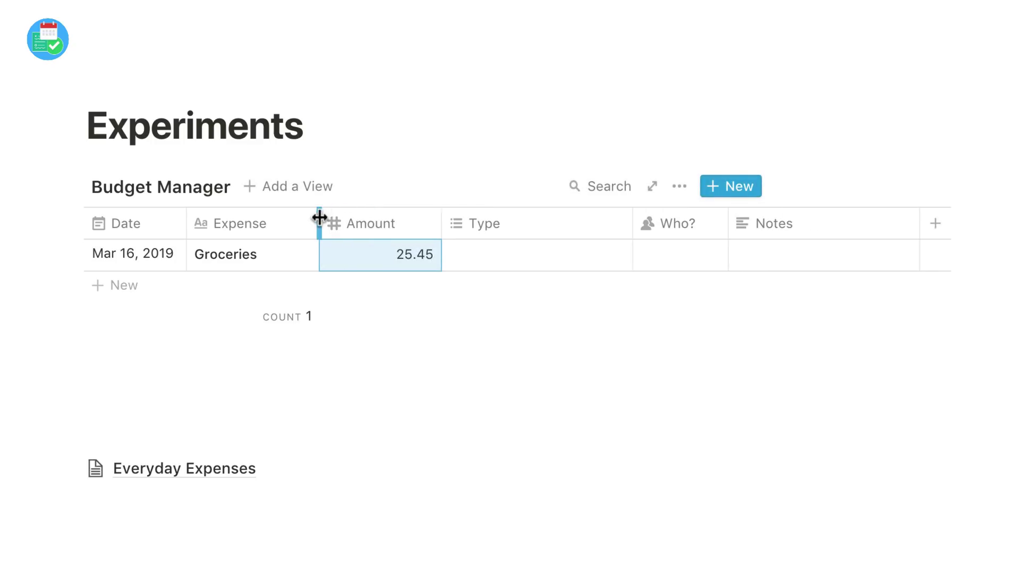
pyautogui.click(336, 259)
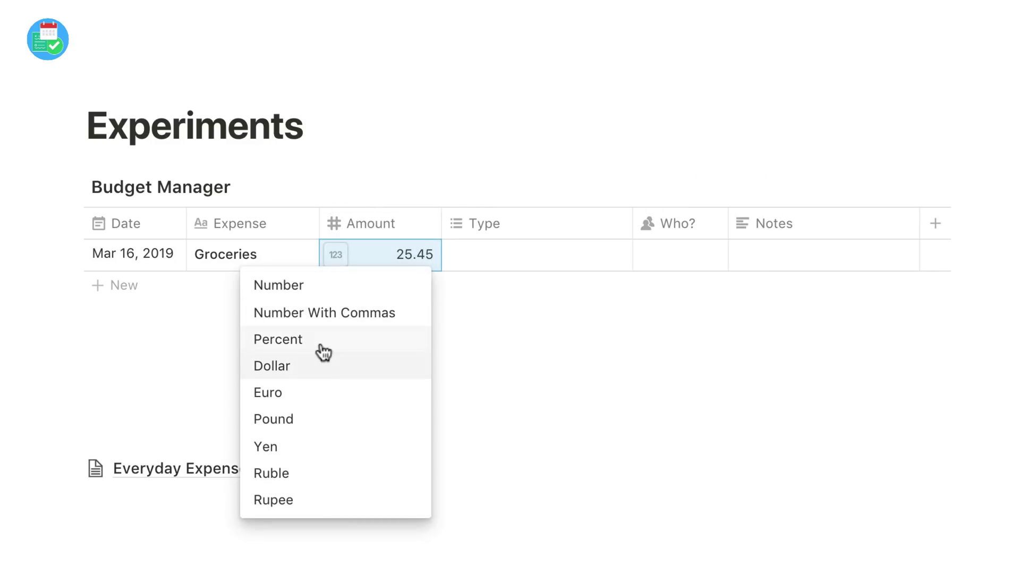
pyautogui.click(316, 417)
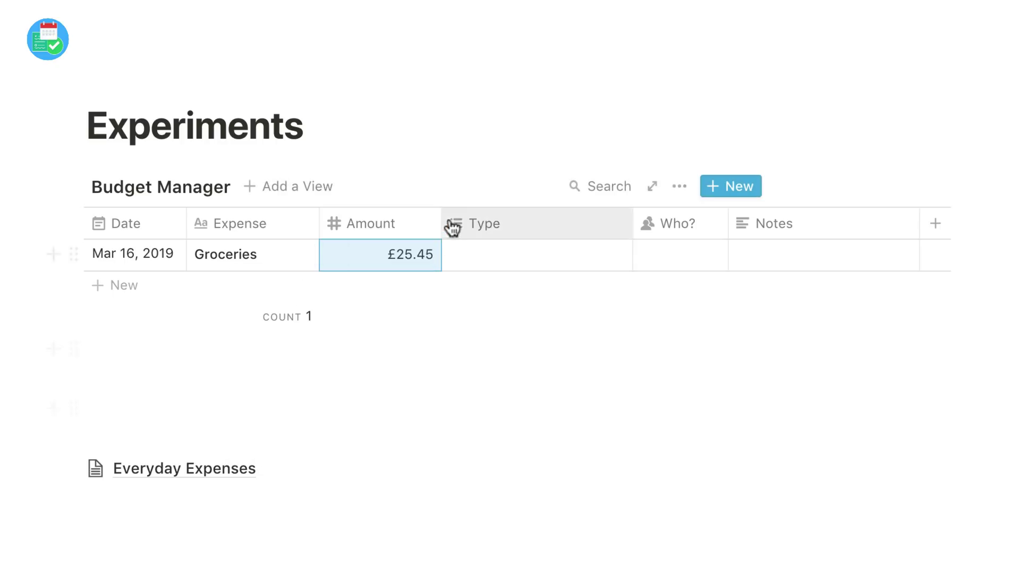
pyautogui.moveTo(439, 221); pyautogui.dragTo(412, 221)
pyautogui.moveTo(449, 255)
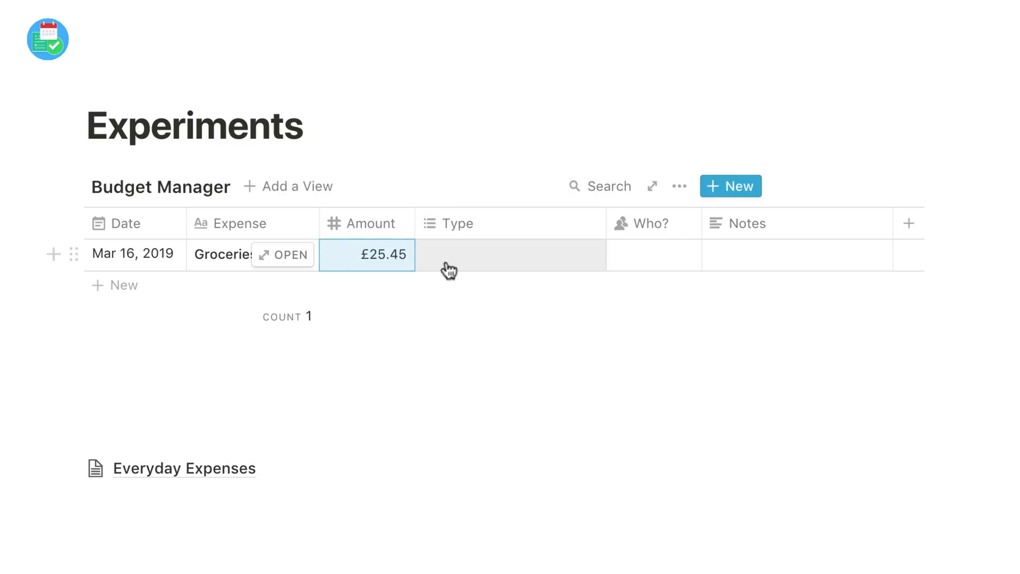
# Step: Tag the Groceries expense with a new food type
pyautogui.click(447, 267)
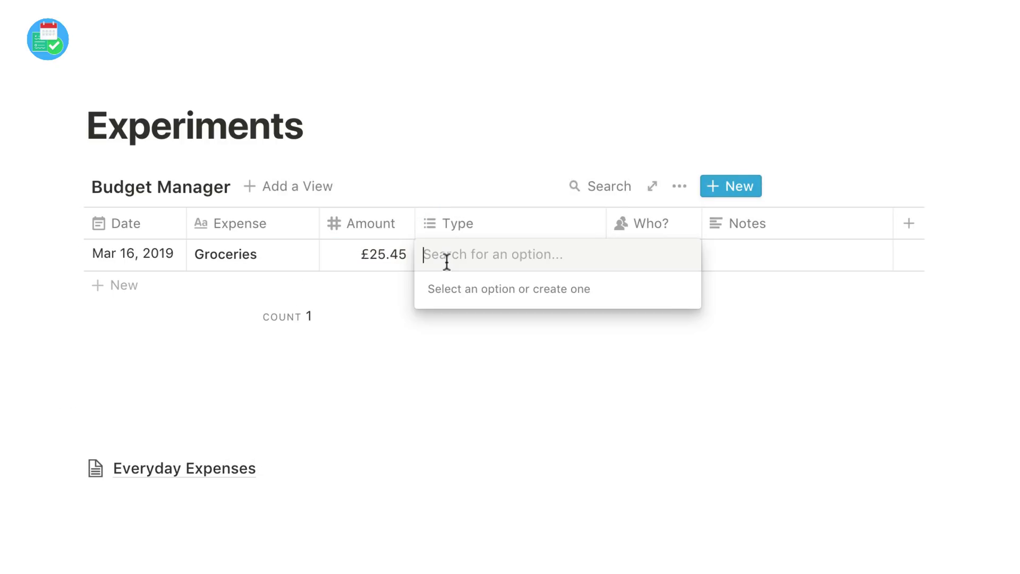
pyautogui.write('food')
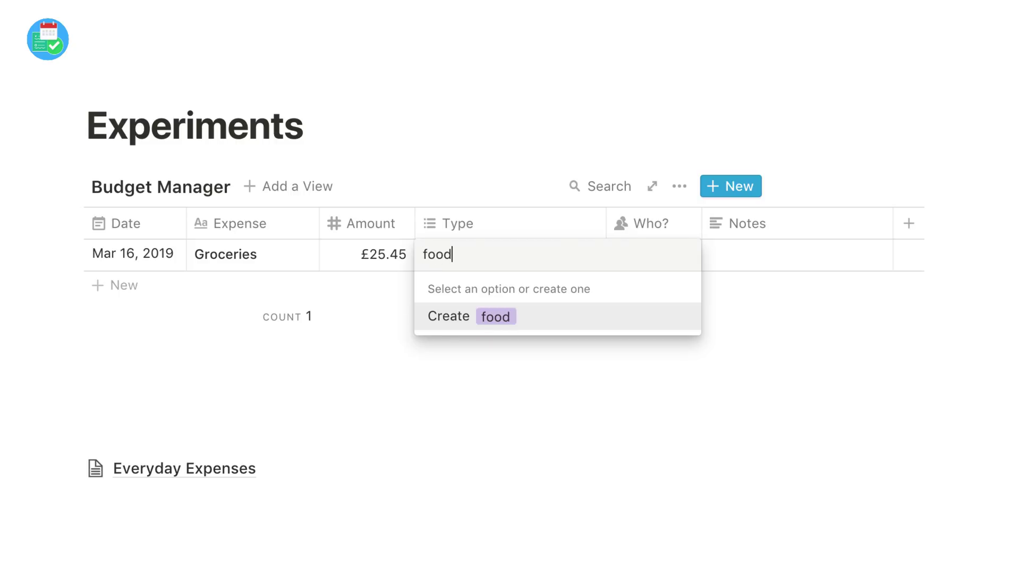
pyautogui.press('Return')
pyautogui.press('Escape')
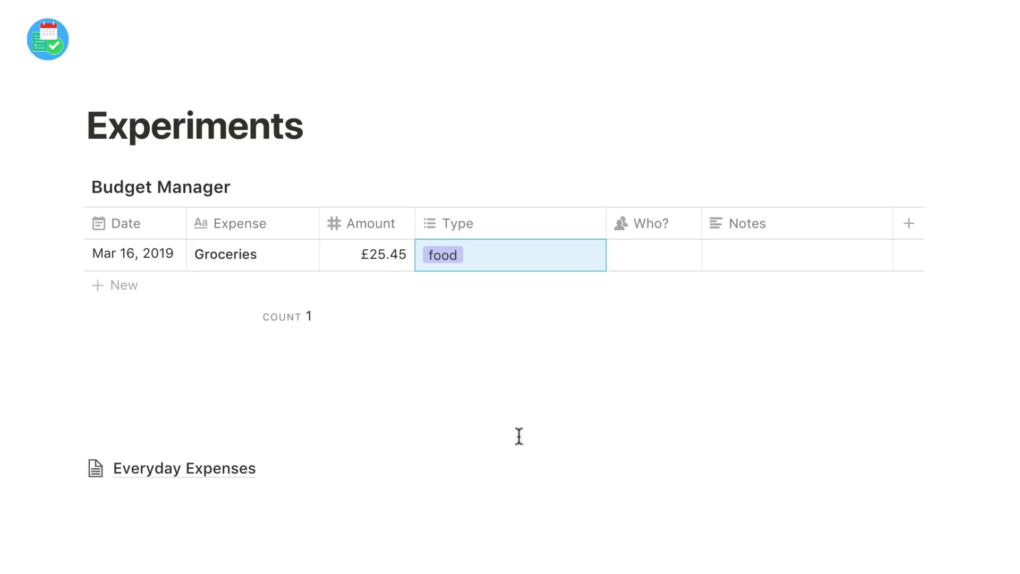
pyautogui.moveTo(654, 254)
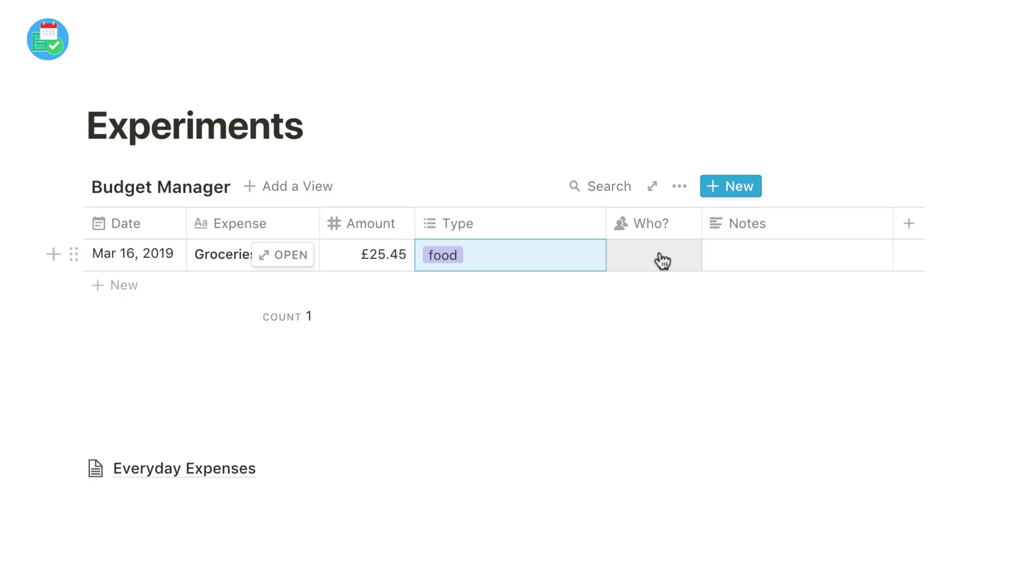
# Step: Assign the Groceries expense to Francesco D'Alessio and leave its notes empty
pyautogui.click(663, 261)
pyautogui.click(678, 317)
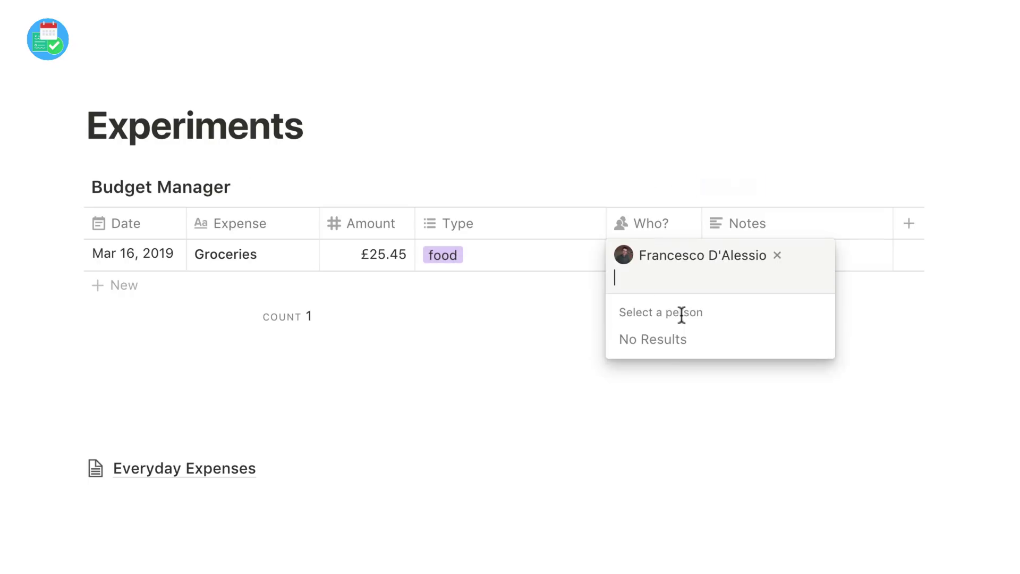
pyautogui.click(636, 472)
pyautogui.click(752, 252)
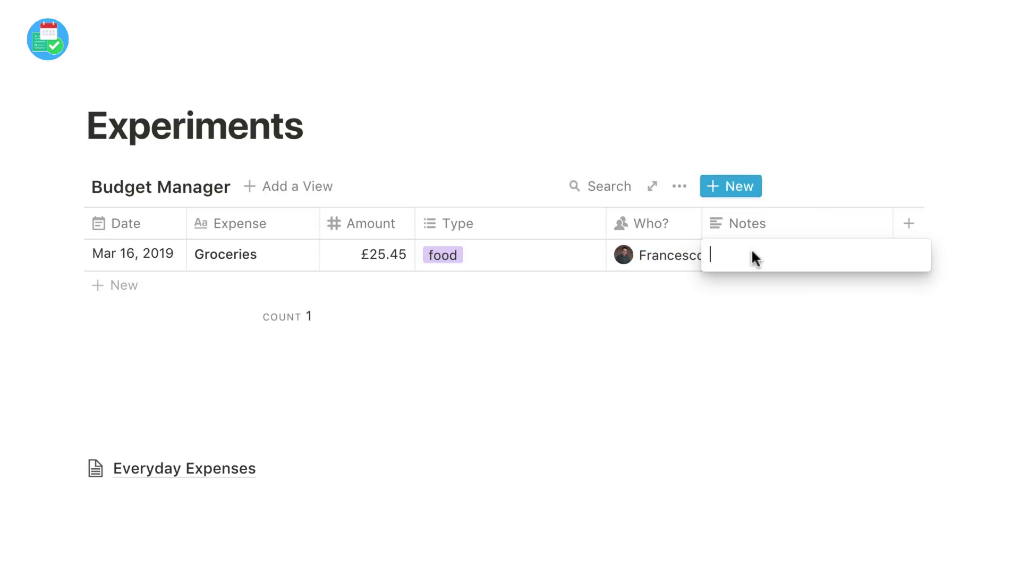
pyautogui.press('Escape')
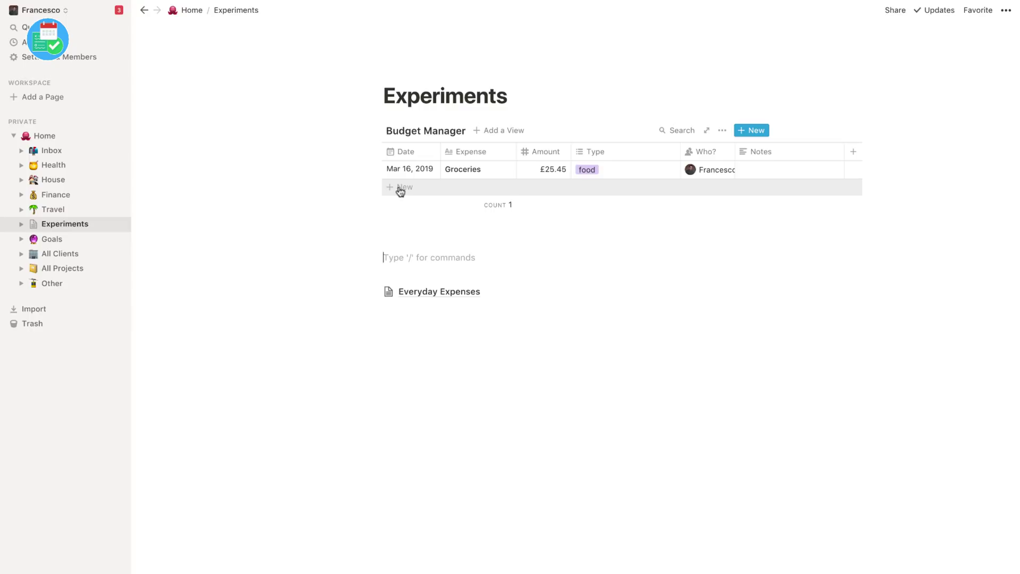
# Step: Add a Mar 12, 2019 Council Tax expense of £120, type bills, for Francesco
pyautogui.click(400, 189)
pyautogui.click(431, 298)
pyautogui.write('Council Tax3')
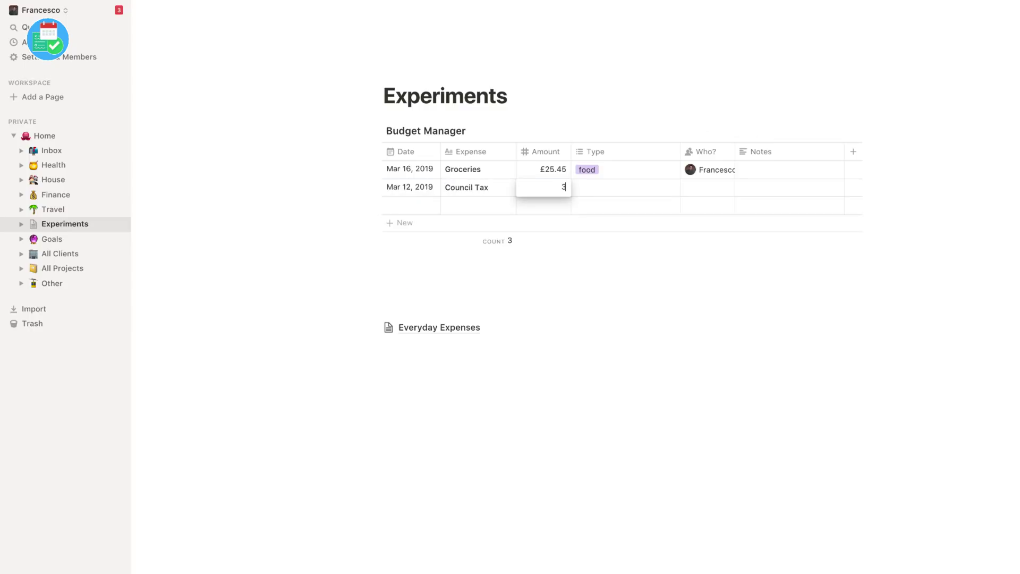
pyautogui.click(625, 187)
pyautogui.click(688, 239)
pyautogui.write('£120.00')
pyautogui.click(710, 188)
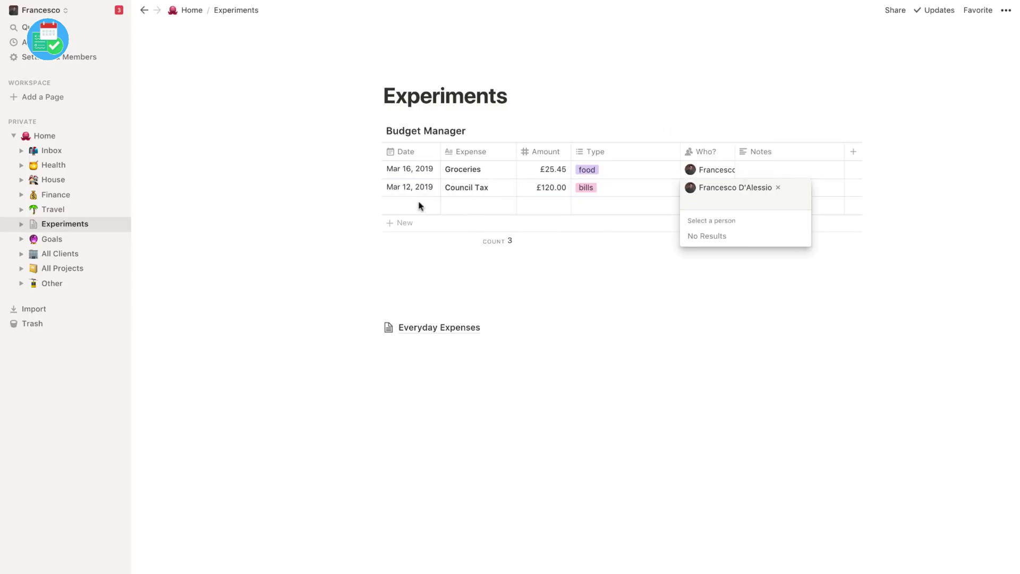
# Step: Add a Rent expense of £250, type bills, assigned to Francesco
pyautogui.click(400, 223)
pyautogui.write('Rent')
pyautogui.press('Return')
pyautogui.click(543, 205)
pyautogui.write('250')
pyautogui.click(626, 205)
pyautogui.click(599, 256)
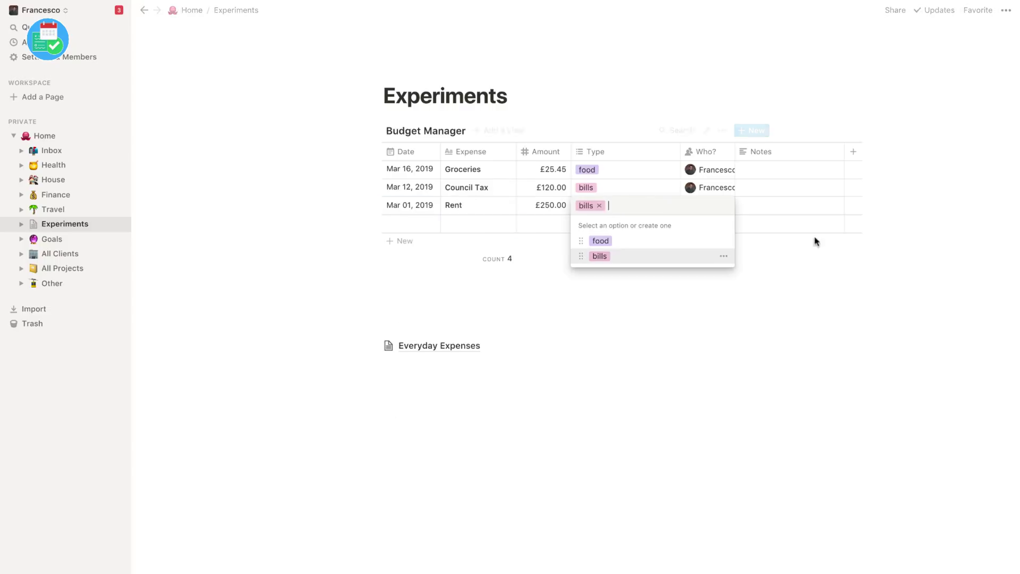
# Step: Start a Mar 13, 2019 row with the name Curry & Chips and amount 16
pyautogui.click(710, 205)
pyautogui.click(401, 223)
pyautogui.click(432, 334)
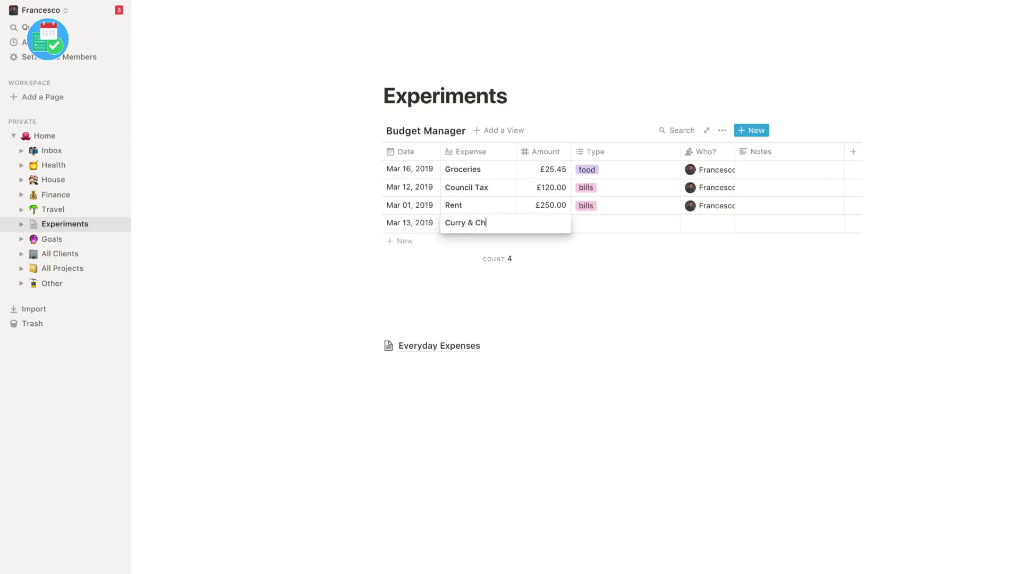
pyautogui.write('Curry & Chips')
pyautogui.click(542, 224)
pyautogui.write('16')
pyautogui.click(626, 223)
pyautogui.write('entertainment')
# Step: Tag the Curry & Chips expense with a new entertainment type and assign it to Francesco
pyautogui.press('Return')
pyautogui.click(709, 224)
pyautogui.click(719, 257)
# Step: Add a Calendar view of the expenses
pyautogui.click(498, 130)
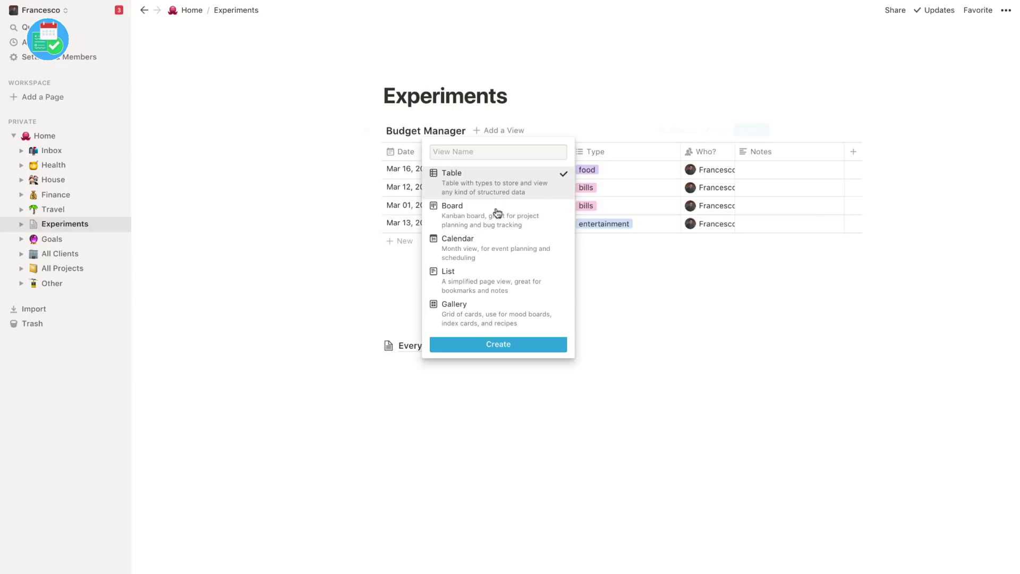
pyautogui.click(496, 242)
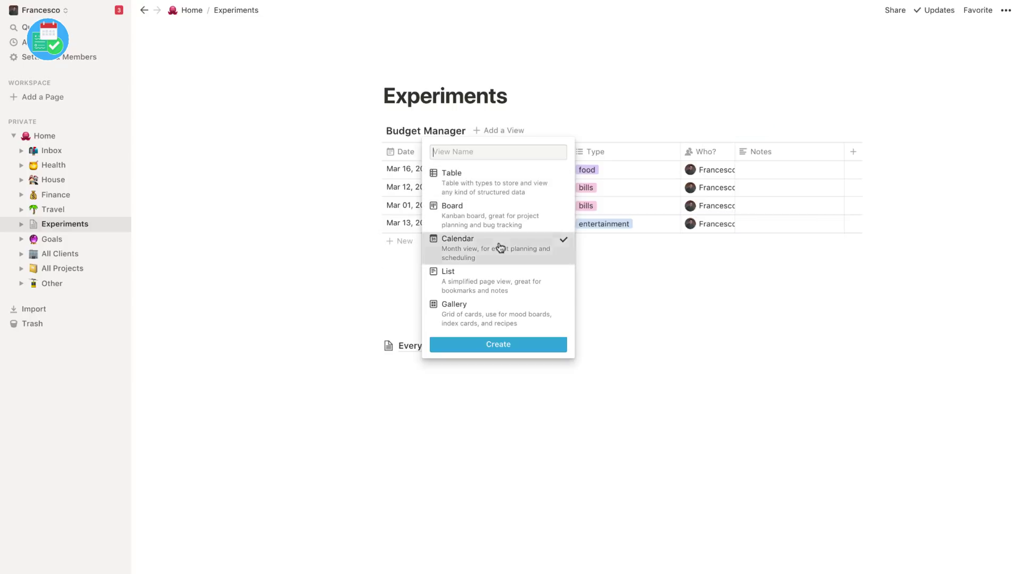
pyautogui.click(499, 344)
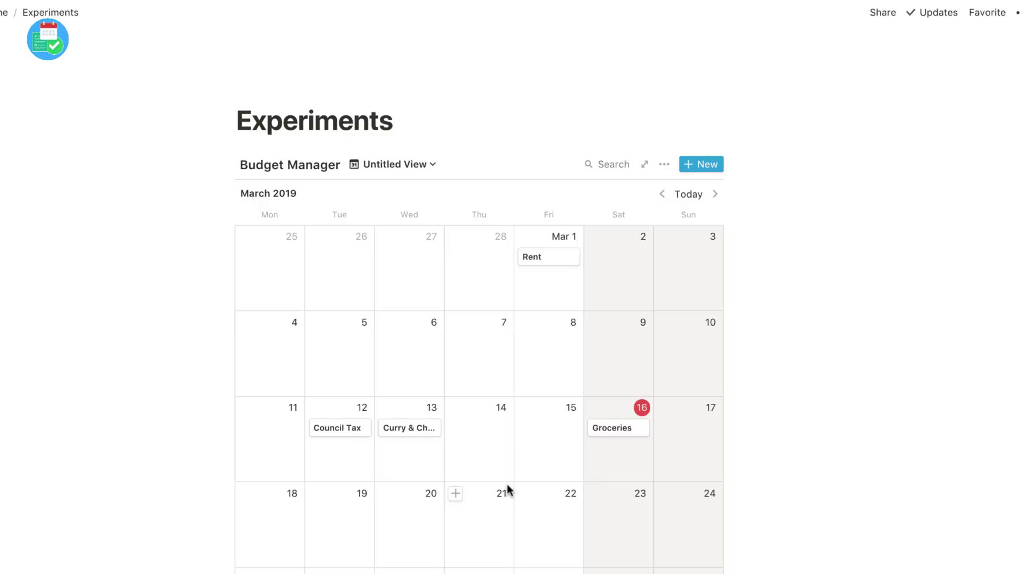
# Step: Add a Mar 16 Chocolates expense of £6.50, tagged birthdays and assigned to Francesco
pyautogui.click(596, 412)
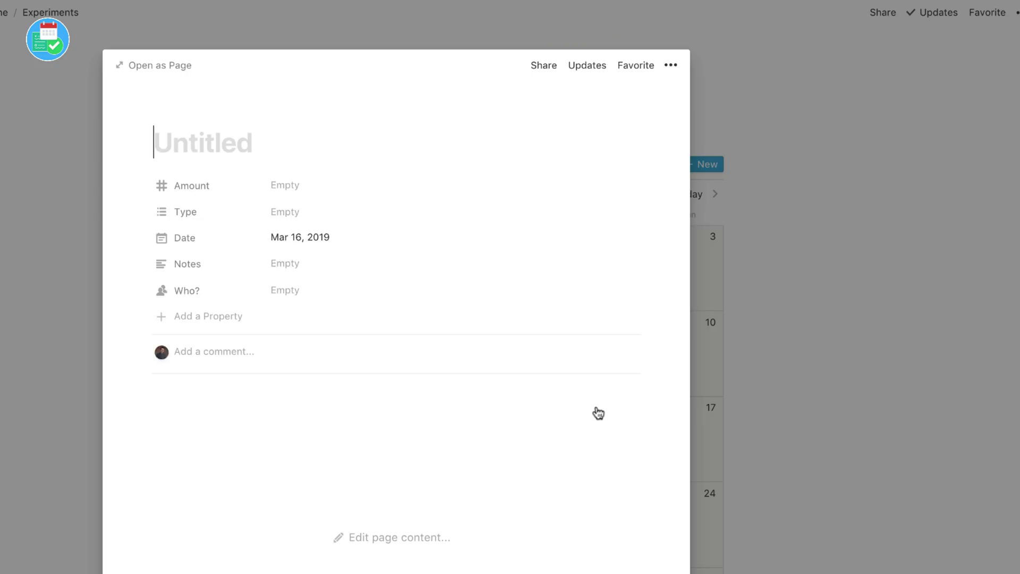
pyautogui.write('Chocolates')
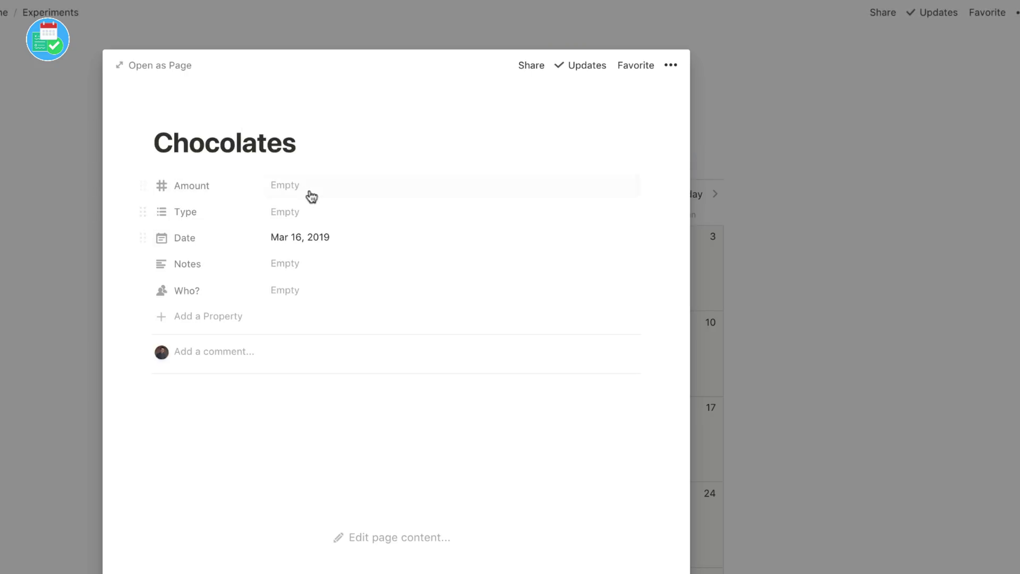
pyautogui.click(304, 186)
pyautogui.write('12')
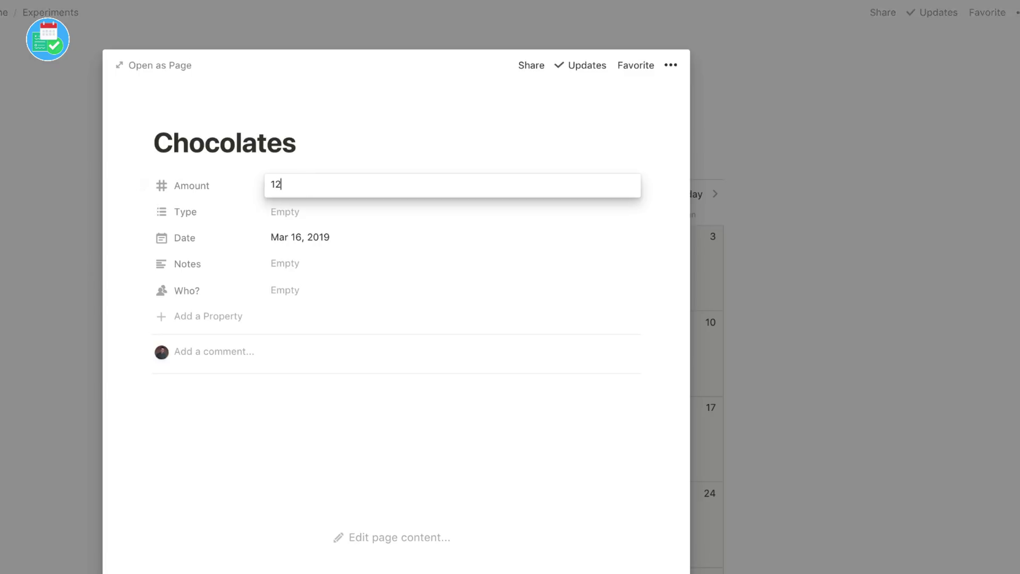
pyautogui.write('.50')
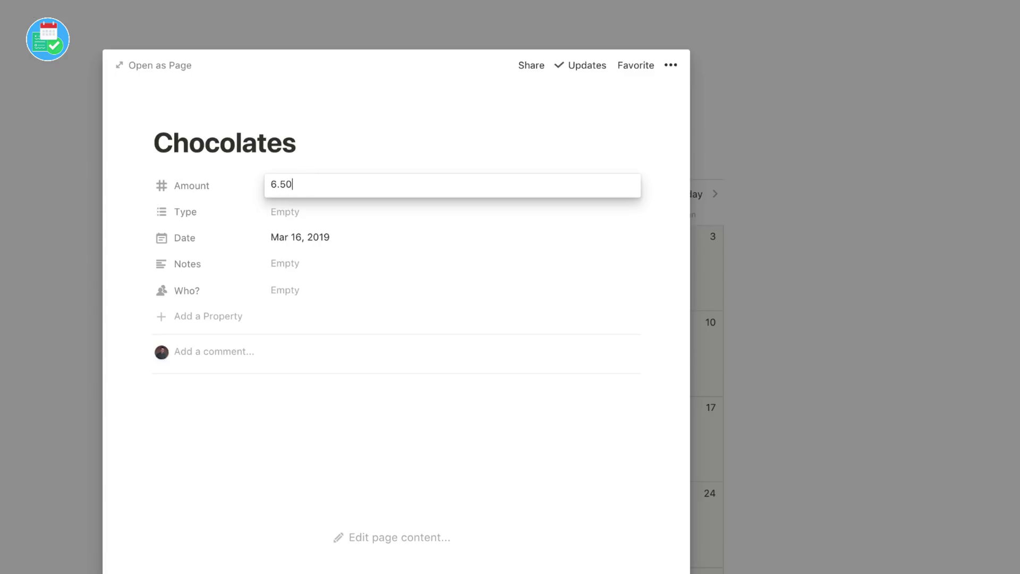
pyautogui.press('Return')
pyautogui.write('£6.50')
pyautogui.click(303, 211)
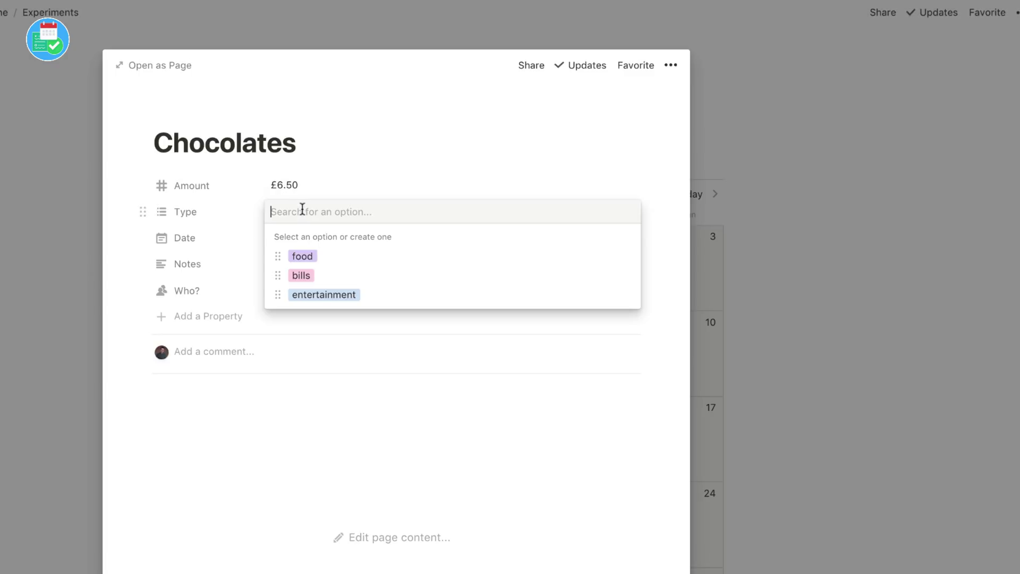
pyautogui.write('birthdays')
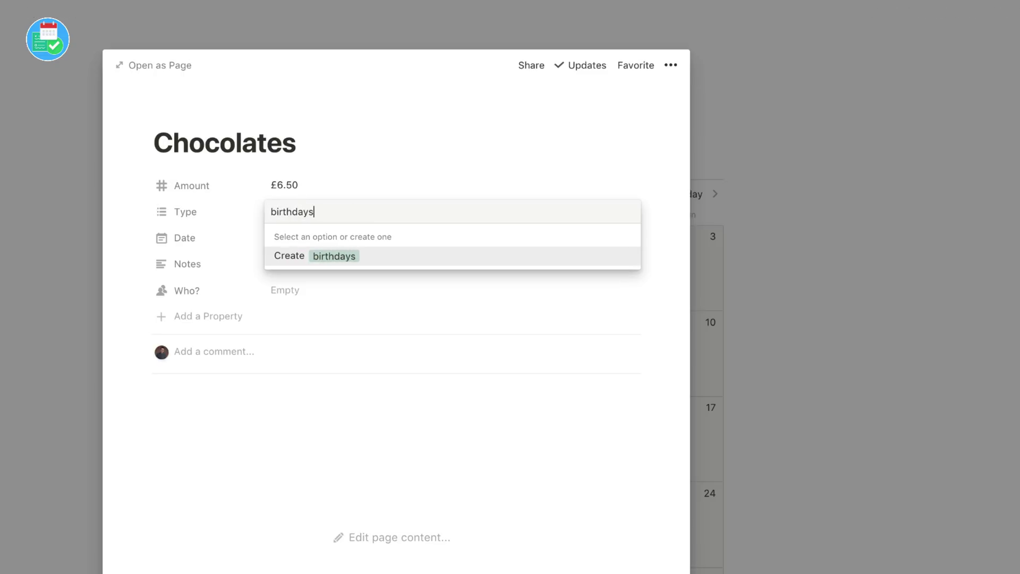
pyautogui.press('Return')
pyautogui.click(223, 273)
pyautogui.click(290, 289)
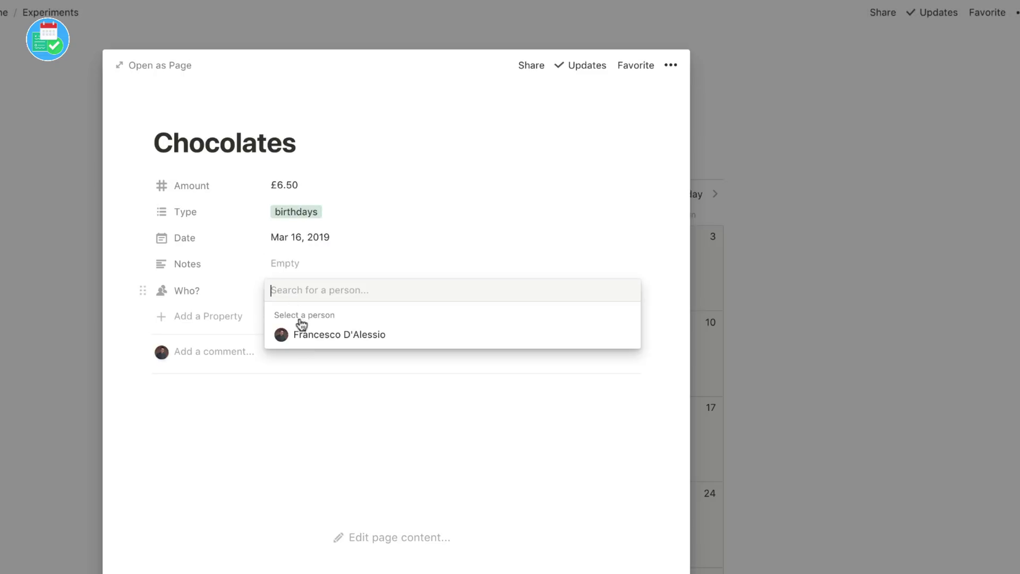
pyautogui.click(308, 336)
pyautogui.click(80, 373)
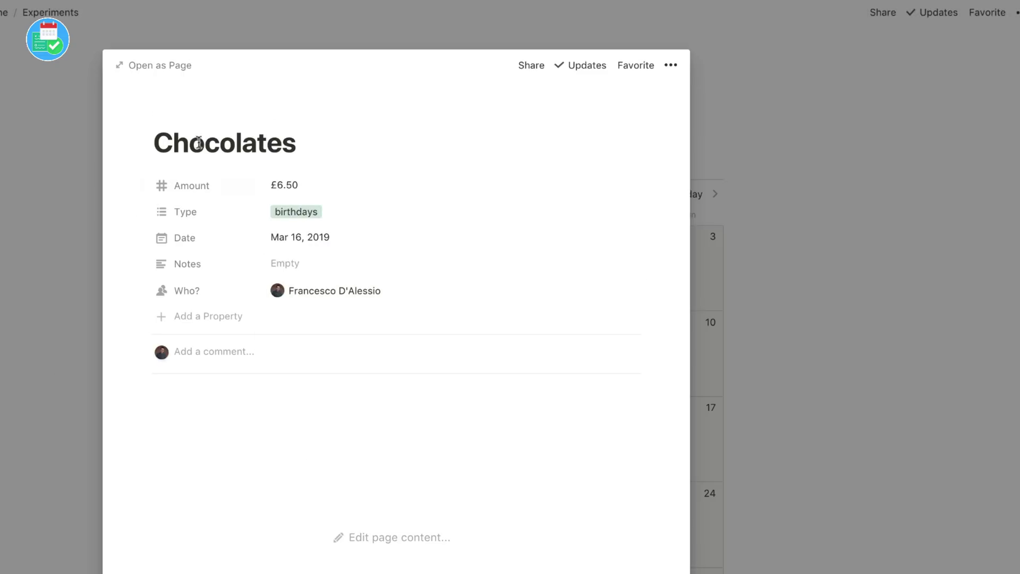
pyautogui.click(21, 262)
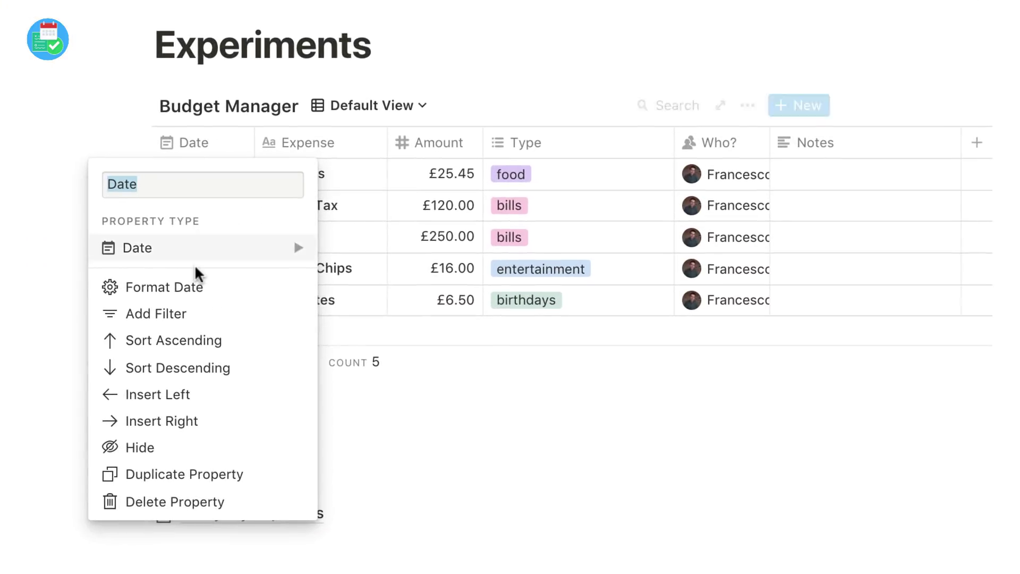
# Step: Sort the table by Date descending so the newest expenses come first
pyautogui.click(212, 367)
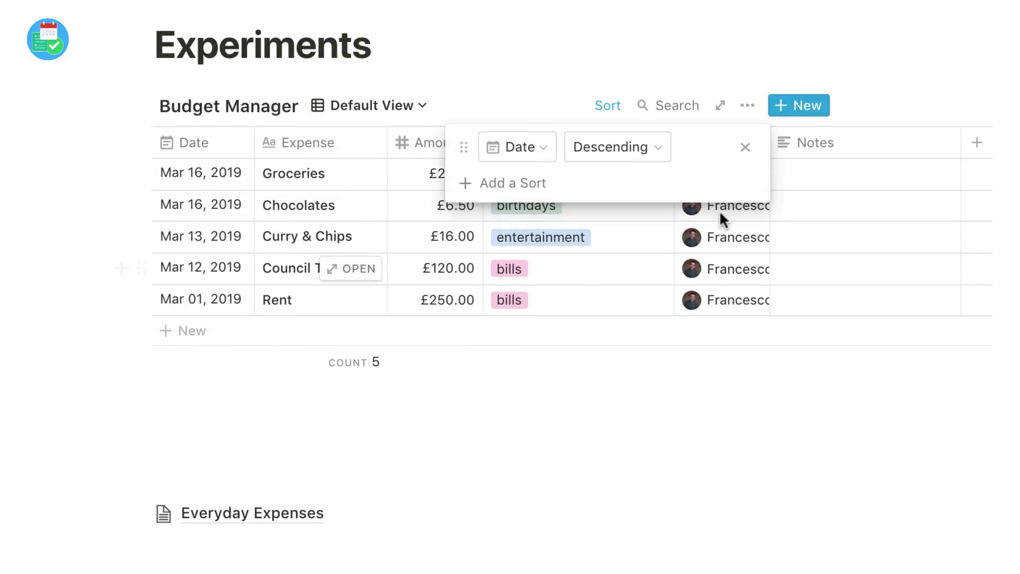
pyautogui.click(626, 417)
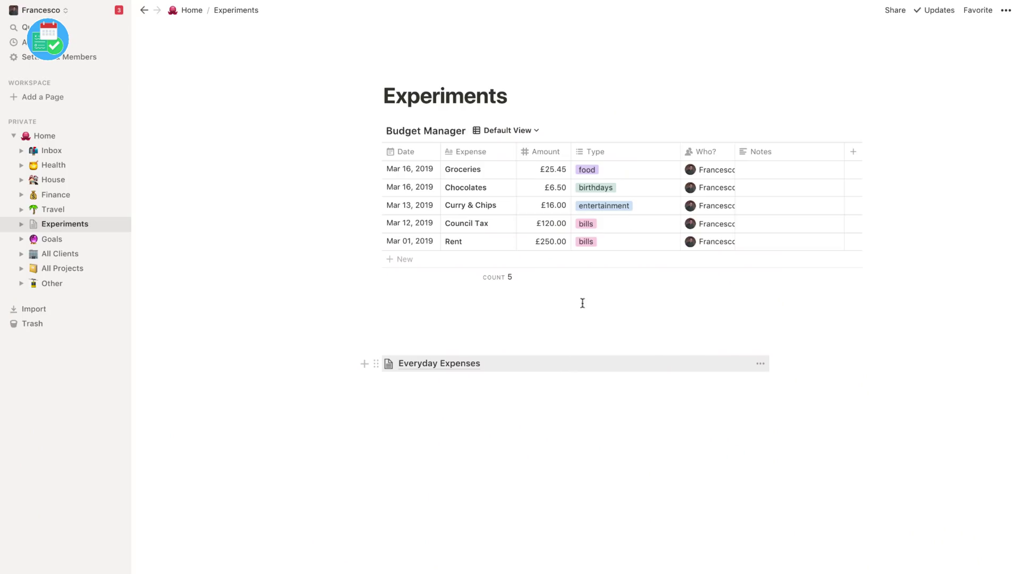
# Step: Add a Type contains bills filter to the Budget Manager table
pyautogui.click(722, 130)
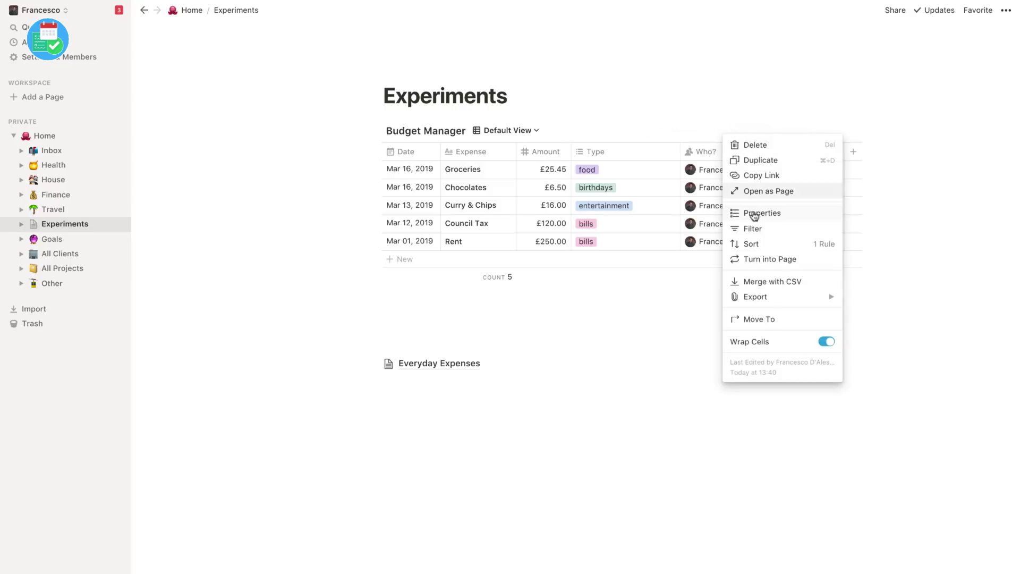
pyautogui.click(752, 229)
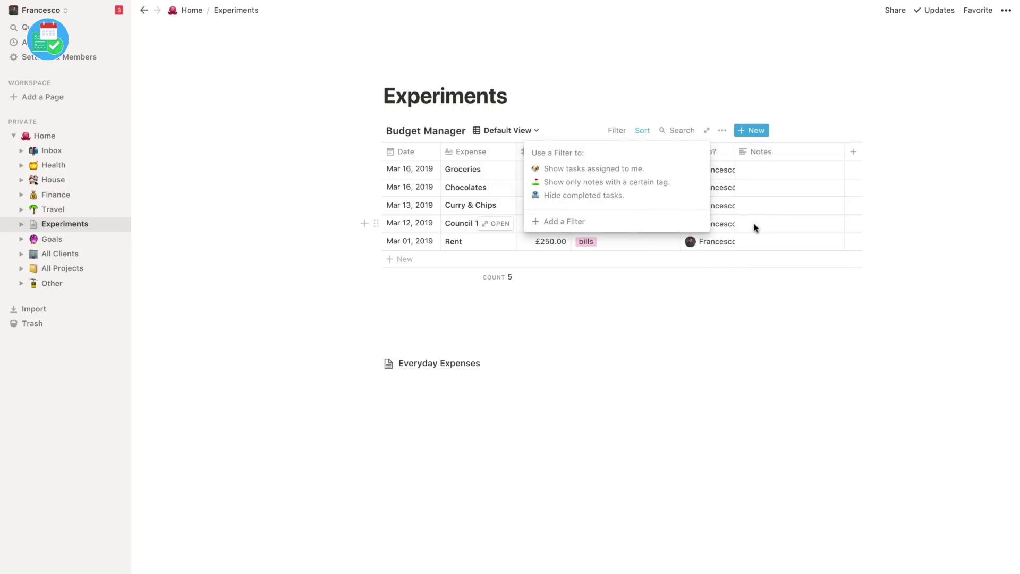
pyautogui.click(561, 226)
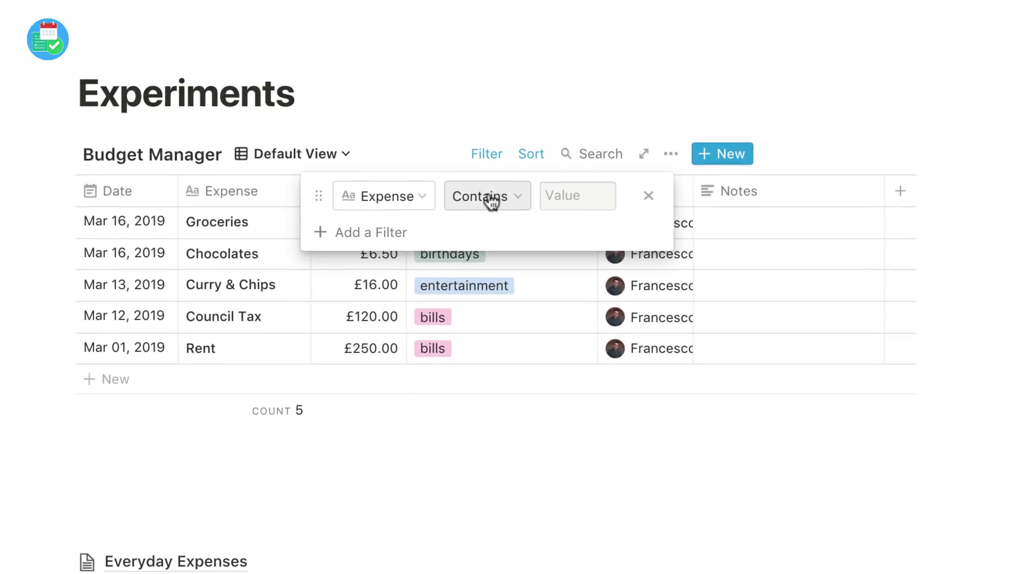
pyautogui.click(413, 204)
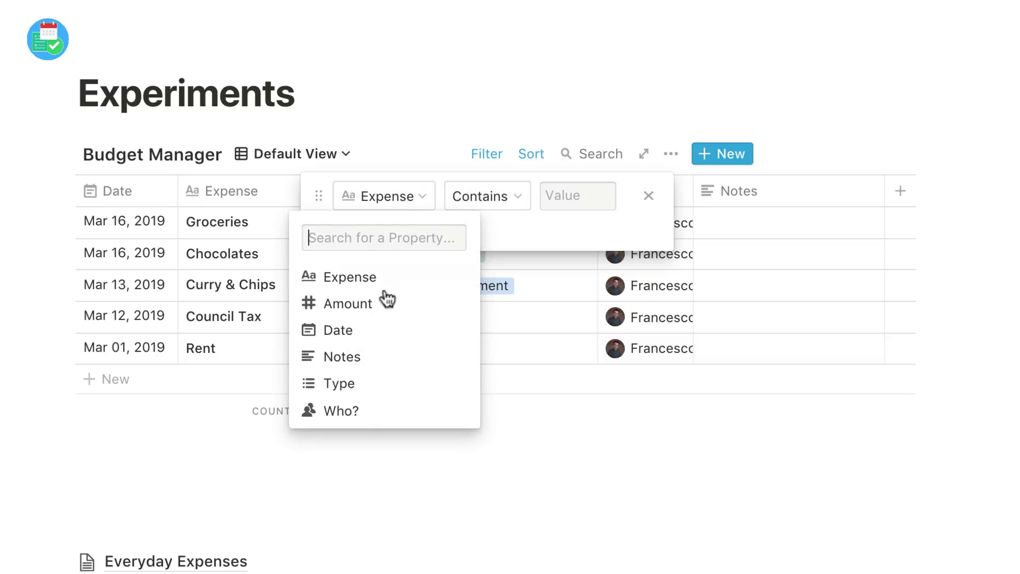
pyautogui.click(369, 383)
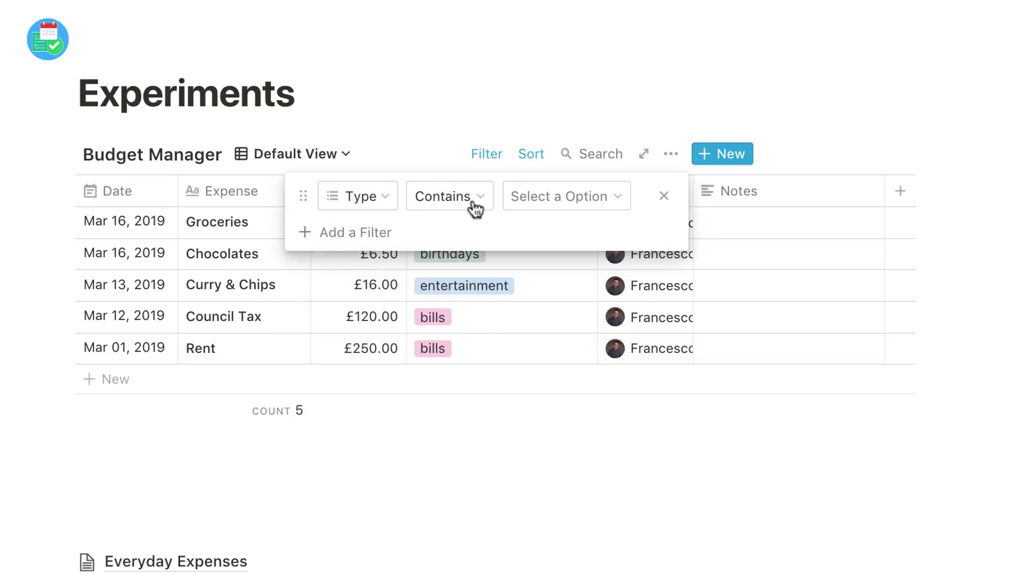
pyautogui.click(540, 198)
pyautogui.click(555, 329)
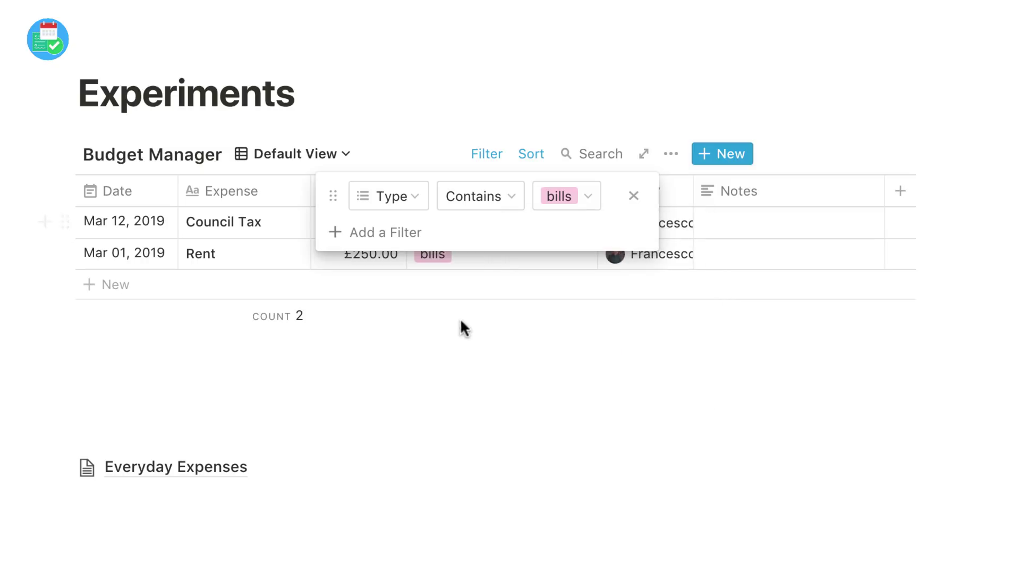
# Step: Set the Amount column's calculation to Sum, totalling the bills at £370.00
pyautogui.click(460, 323)
pyautogui.click(449, 317)
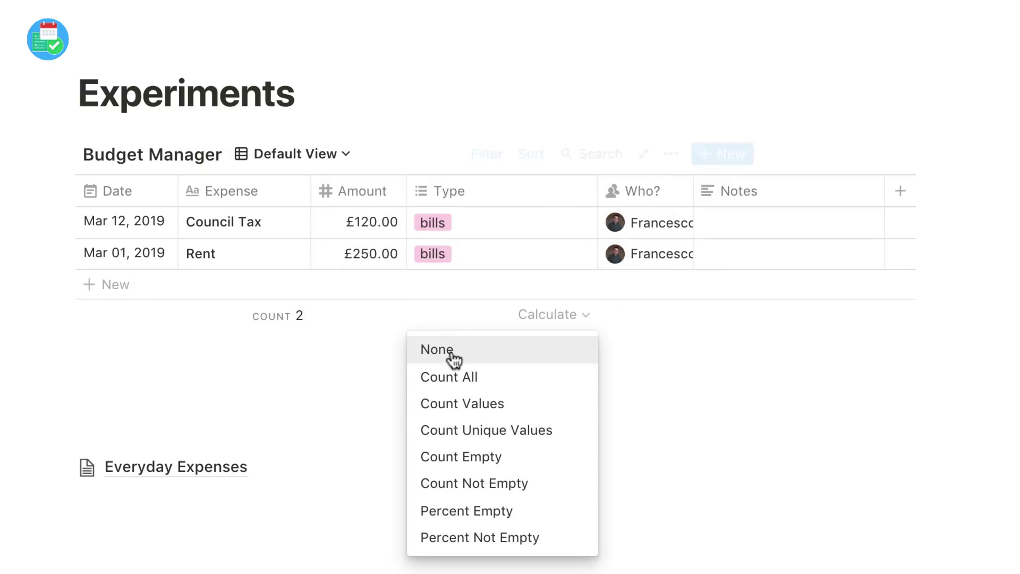
pyautogui.click(379, 324)
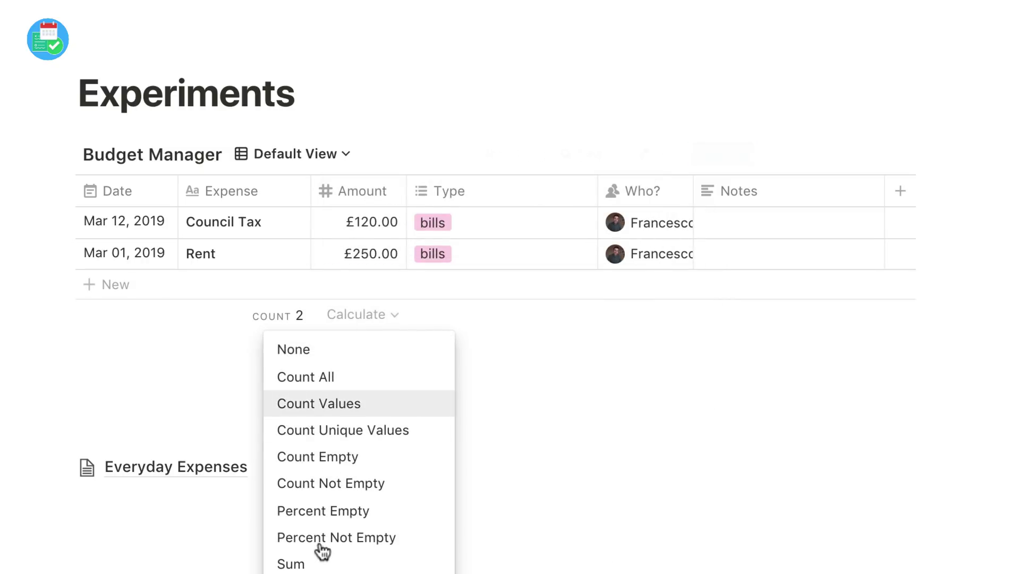
pyautogui.click(322, 564)
pyautogui.click(508, 433)
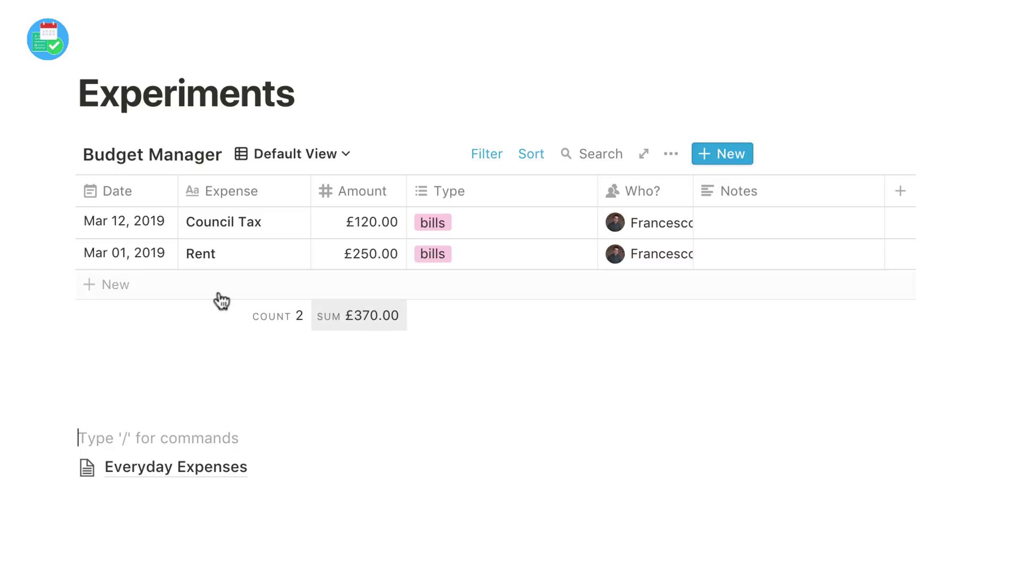
# Step: Add a Rent expense dated Apr 04, 2019 and enter its amount
pyautogui.click(105, 284)
pyautogui.click(112, 294)
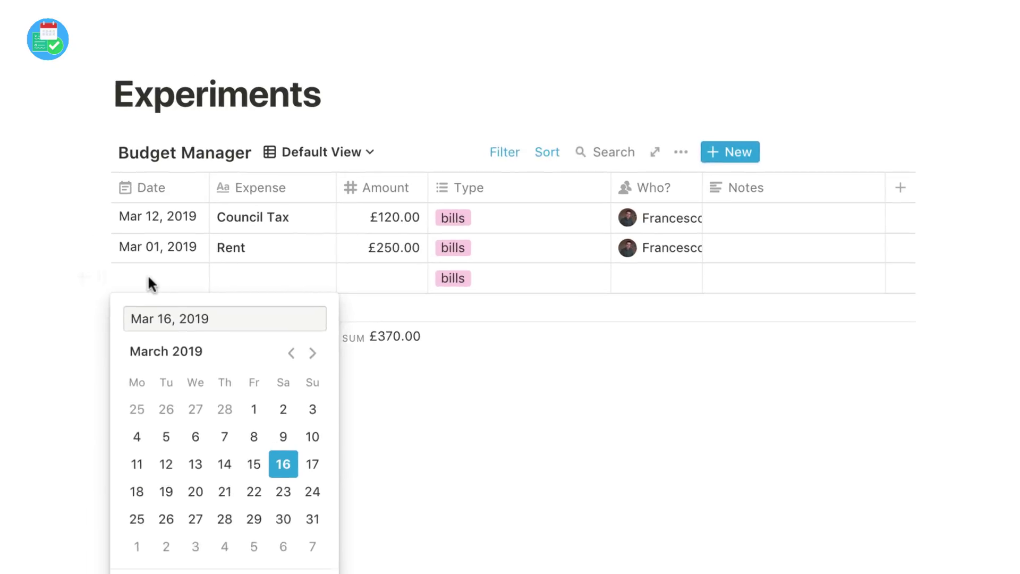
pyautogui.click(531, 265)
pyautogui.click(474, 300)
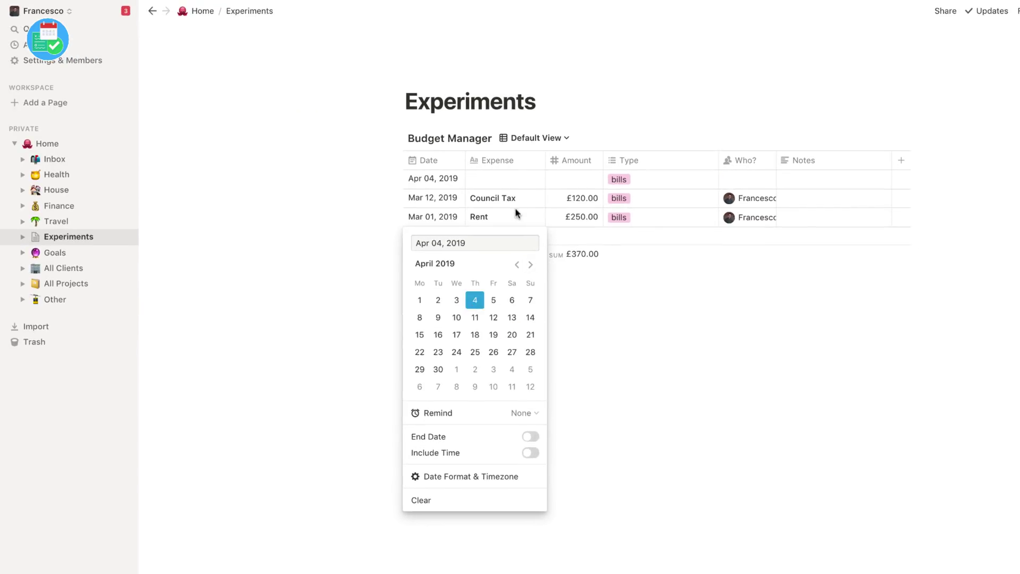
pyautogui.click(515, 189)
pyautogui.write('Re')
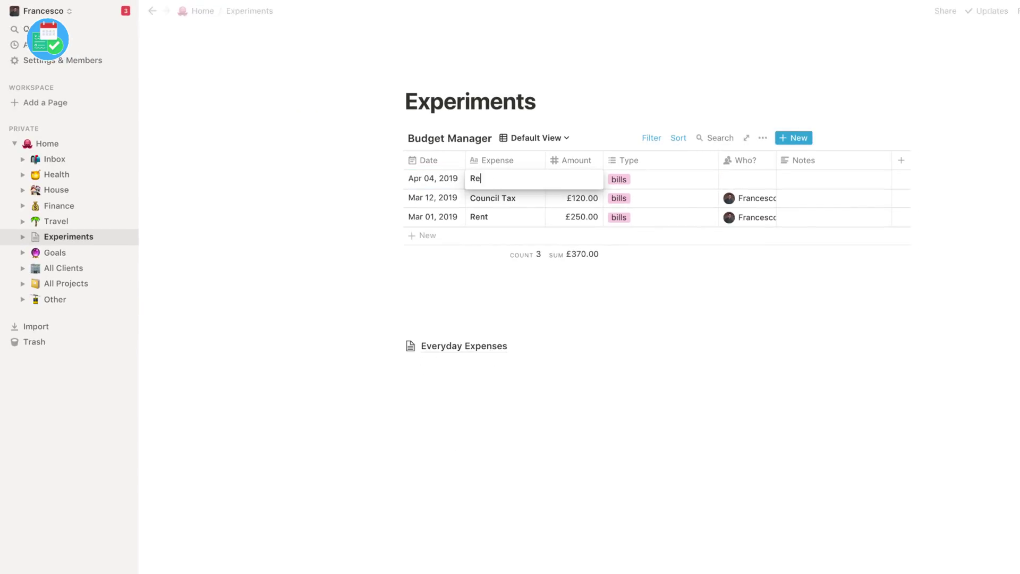
pyautogui.write('nt')
pyautogui.press('Return')
pyautogui.click(576, 184)
pyautogui.write('2')
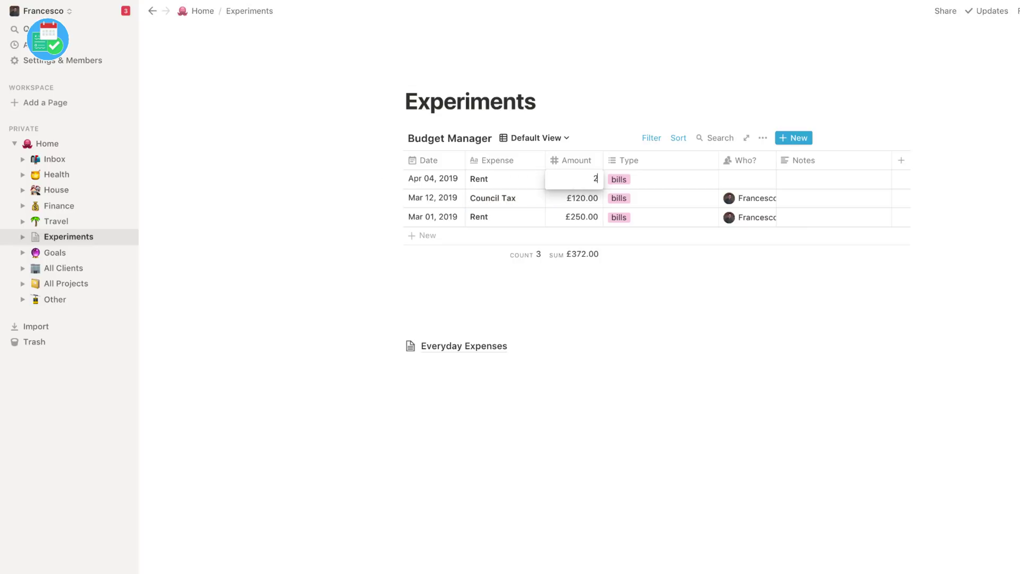
pyautogui.write('50')
pyautogui.press('Return')
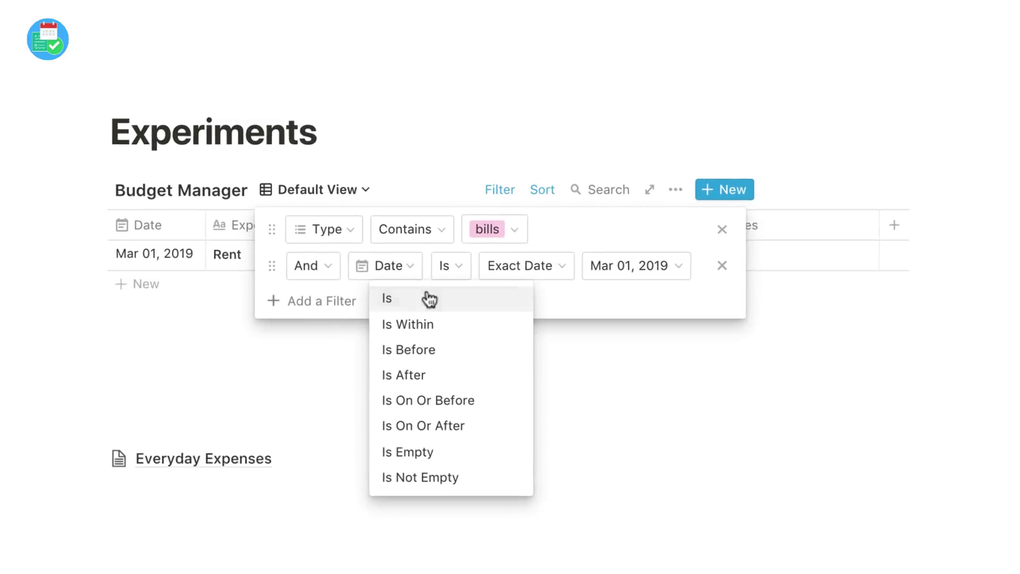
# Step: Change the Date filter to Is Within The Past Month
pyautogui.click(425, 337)
pyautogui.click(554, 279)
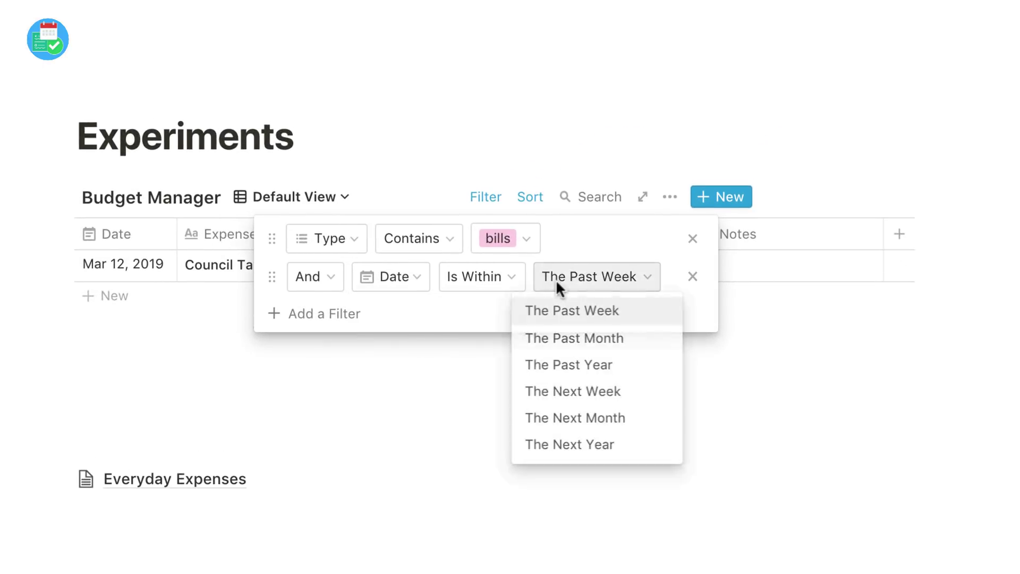
pyautogui.click(586, 341)
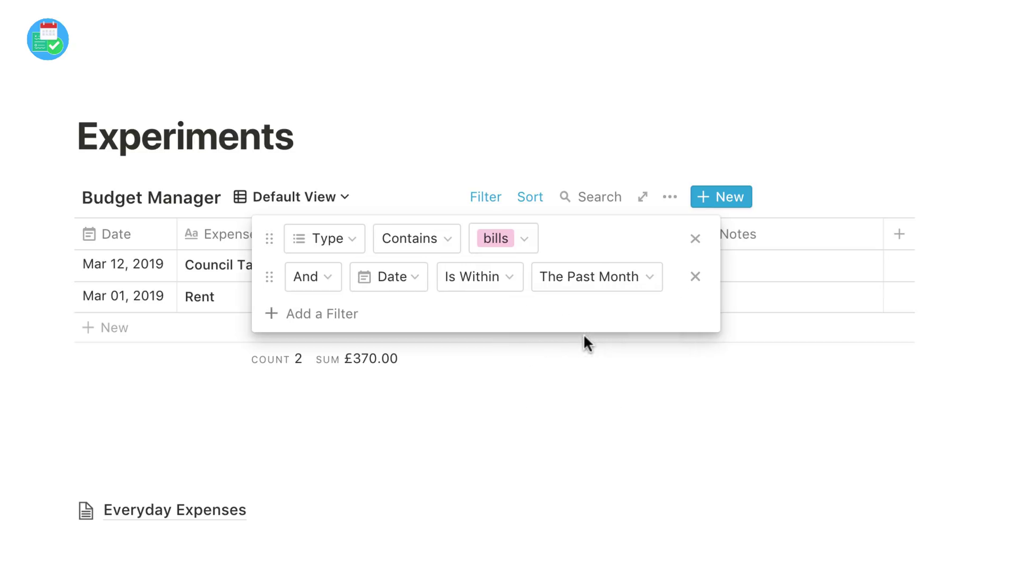
pyautogui.click(579, 386)
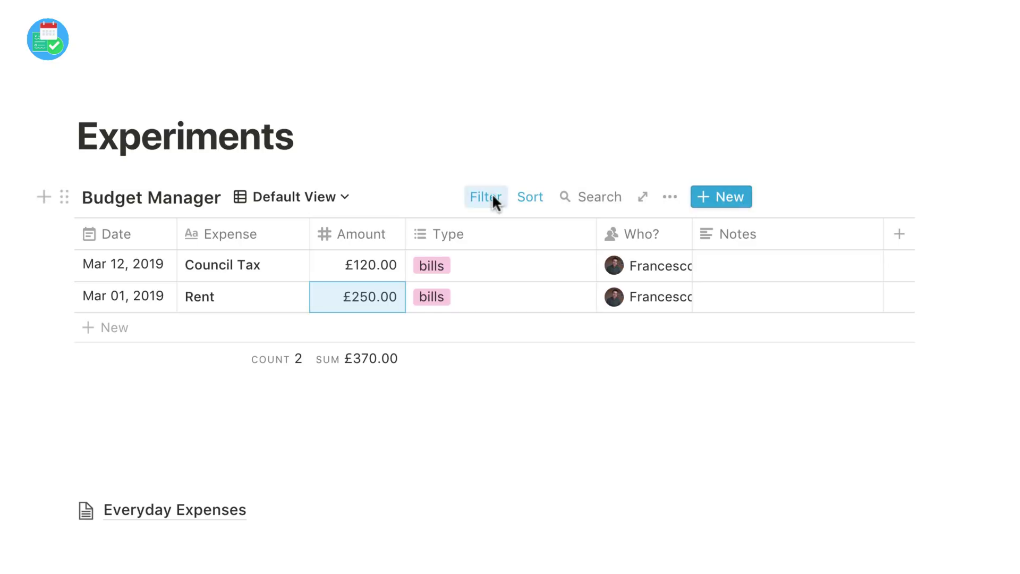
# Step: Switch the Type filter from bills to food, then to birthdays
pyautogui.click(494, 202)
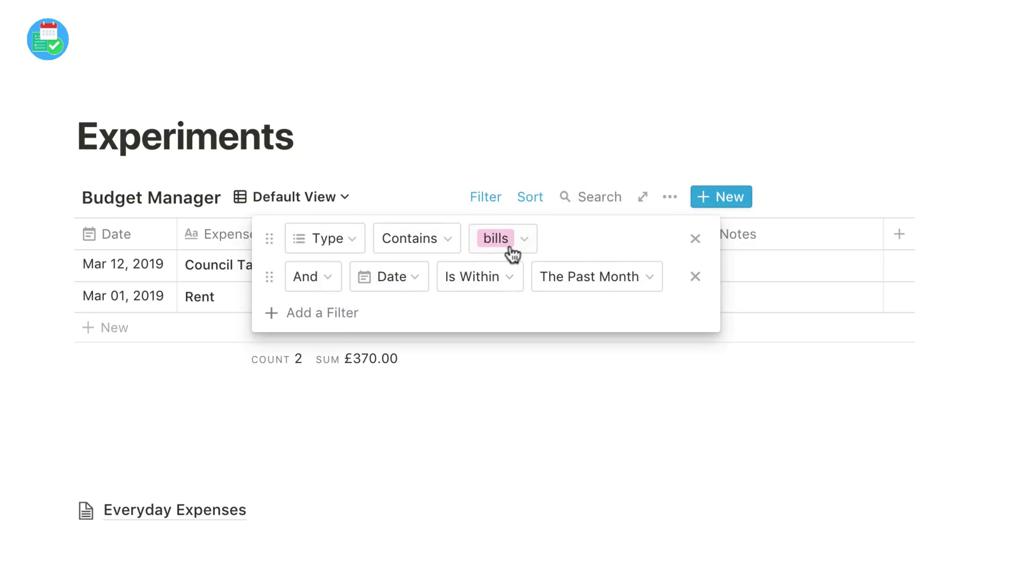
pyautogui.click(510, 244)
pyautogui.click(546, 342)
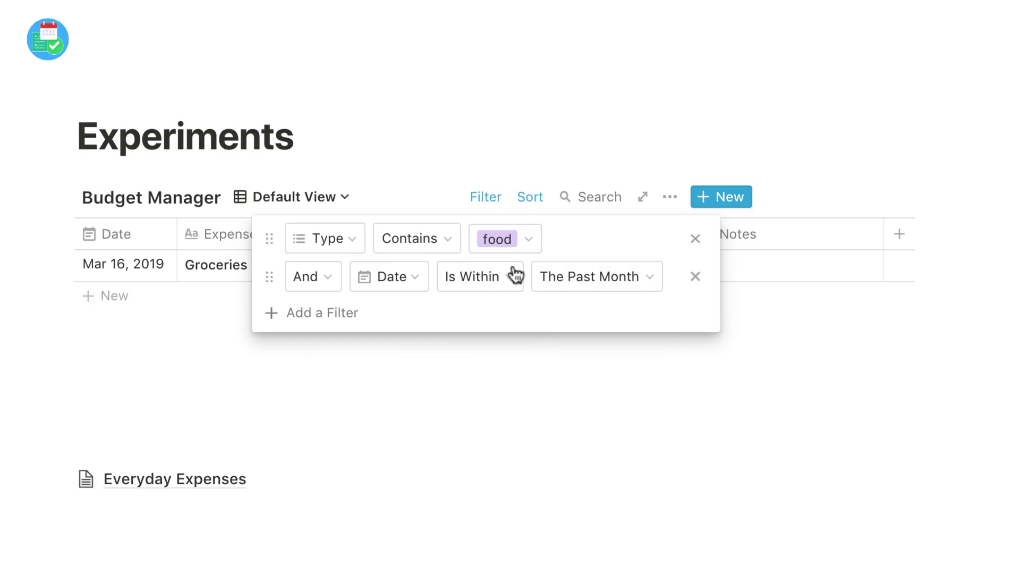
pyautogui.click(519, 240)
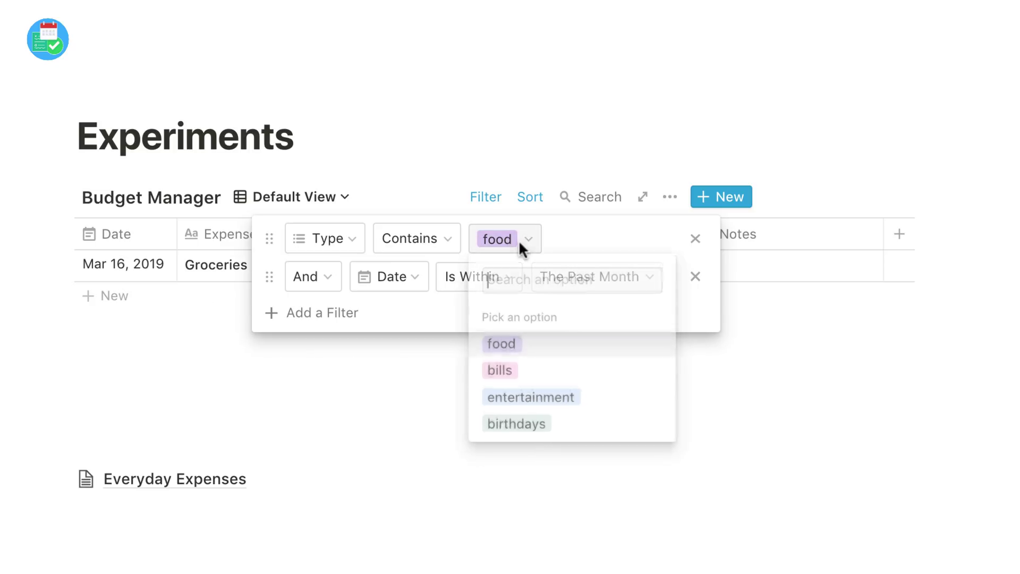
pyautogui.click(537, 426)
pyautogui.click(504, 392)
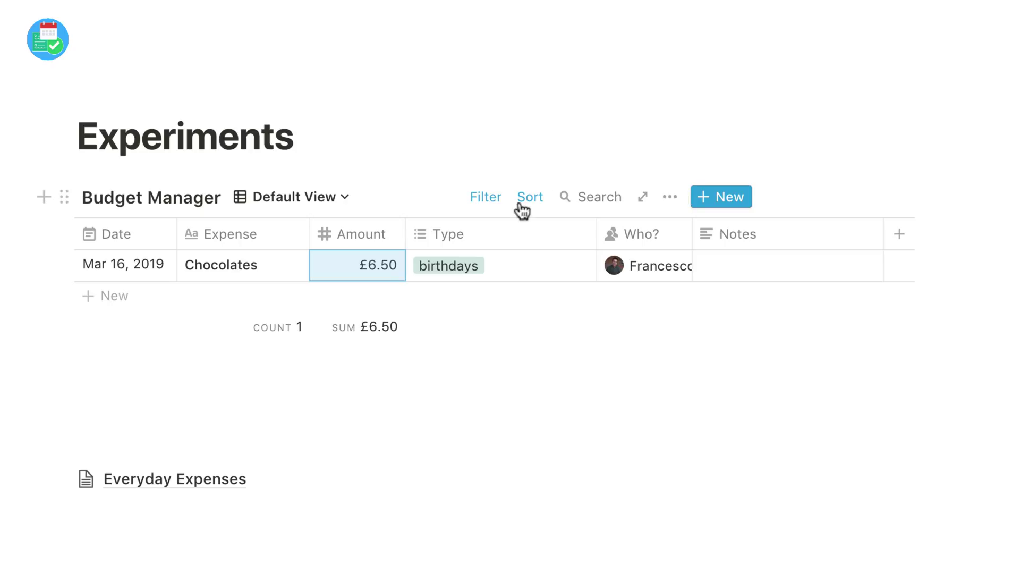
# Step: Delete both the Type and Date filter rows so all six expenses are listed
pyautogui.click(486, 197)
pyautogui.click(693, 239)
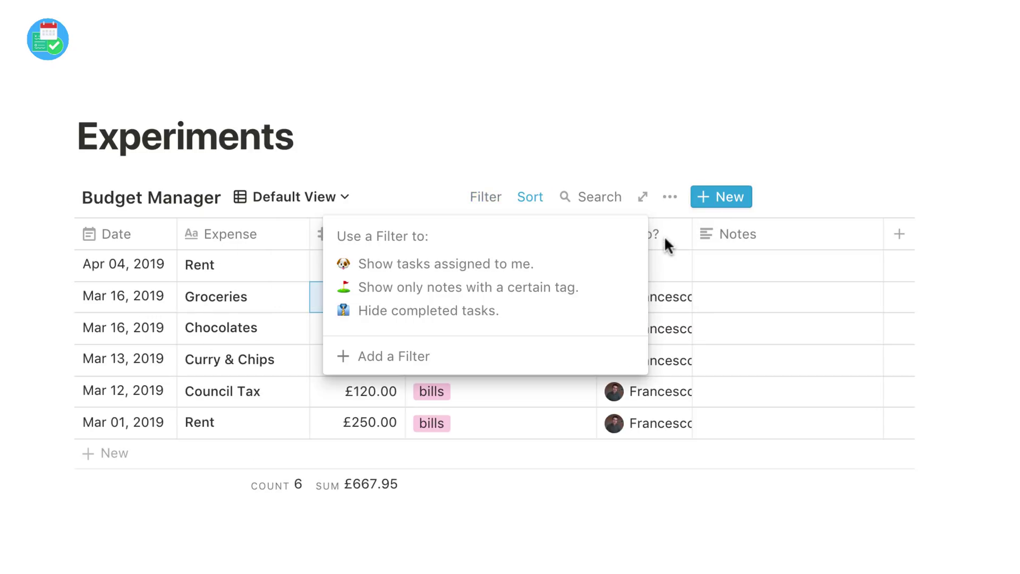
pyautogui.click(479, 444)
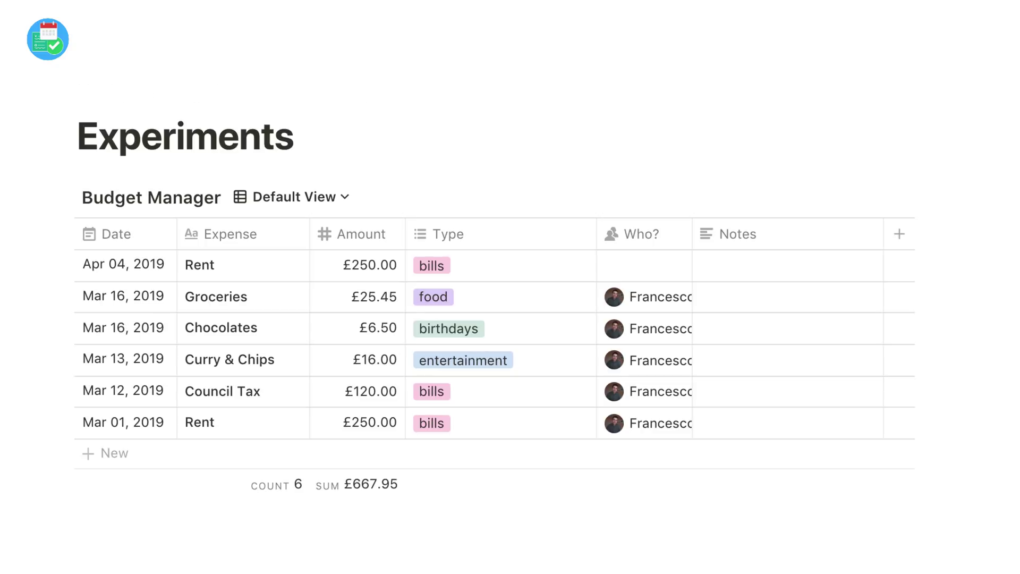
pyautogui.moveTo(761, 265)
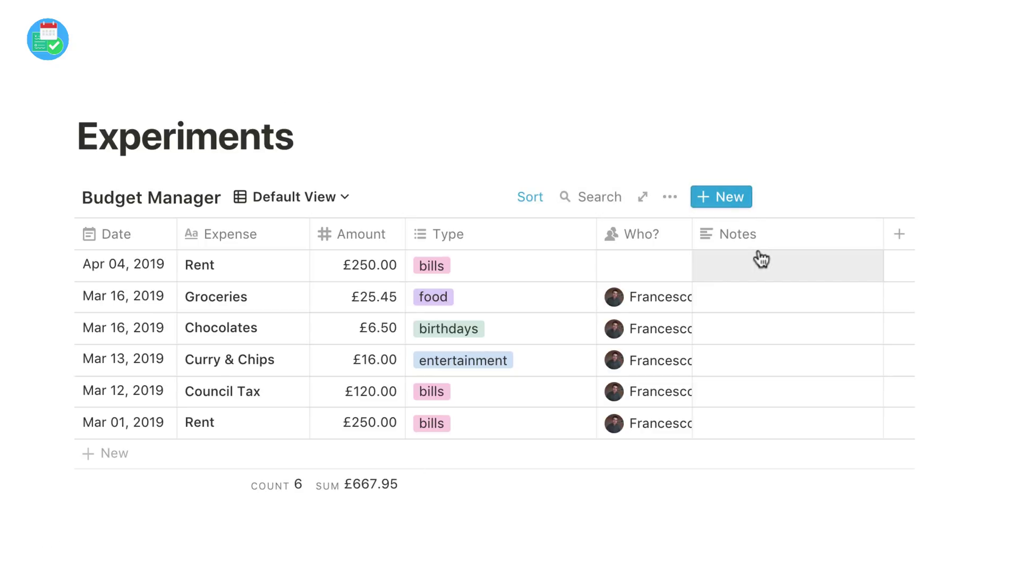
# Step: Add a narrow 'Paid for?' column with the Checkbox property type
pyautogui.click(900, 236)
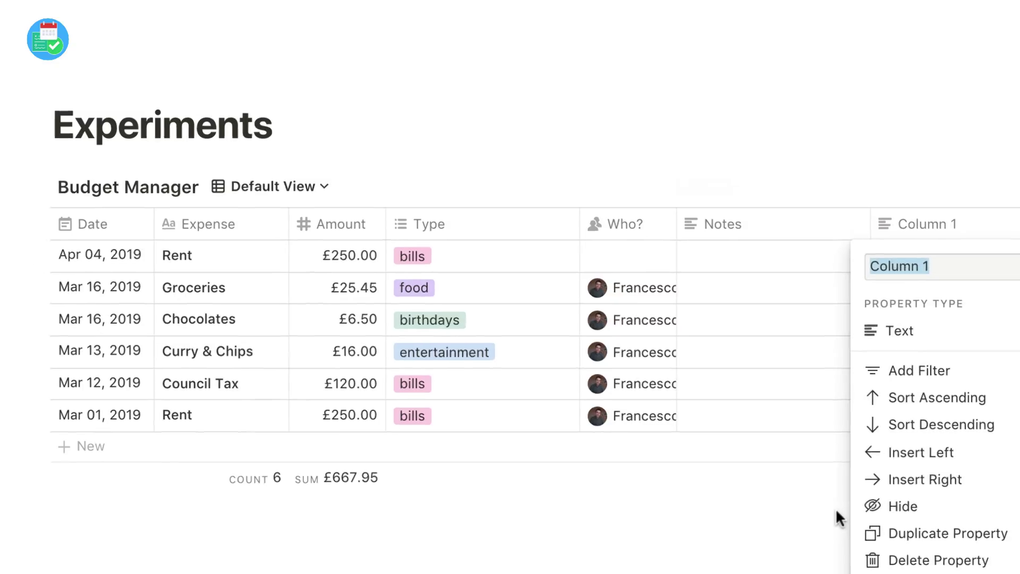
pyautogui.write('Check')
pyautogui.hotkey('ctrl', 'a')
pyautogui.write('Pai')
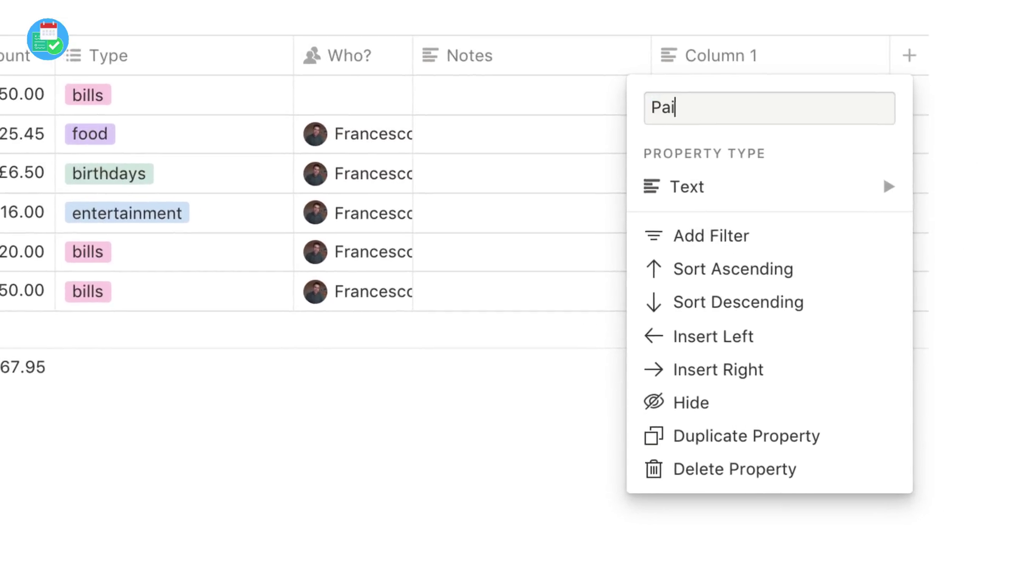
pyautogui.write('d for?')
pyautogui.click(914, 255)
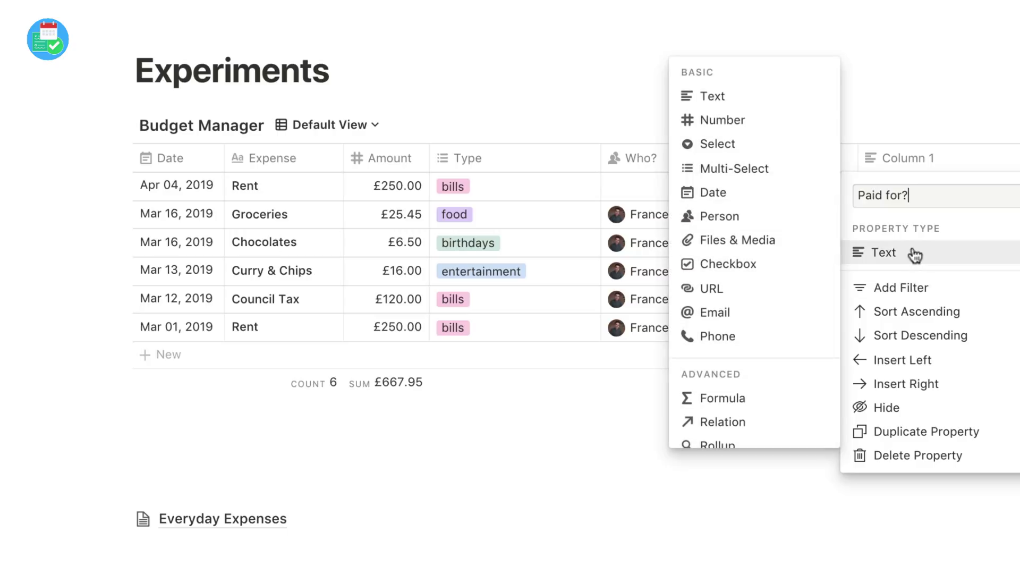
pyautogui.click(784, 264)
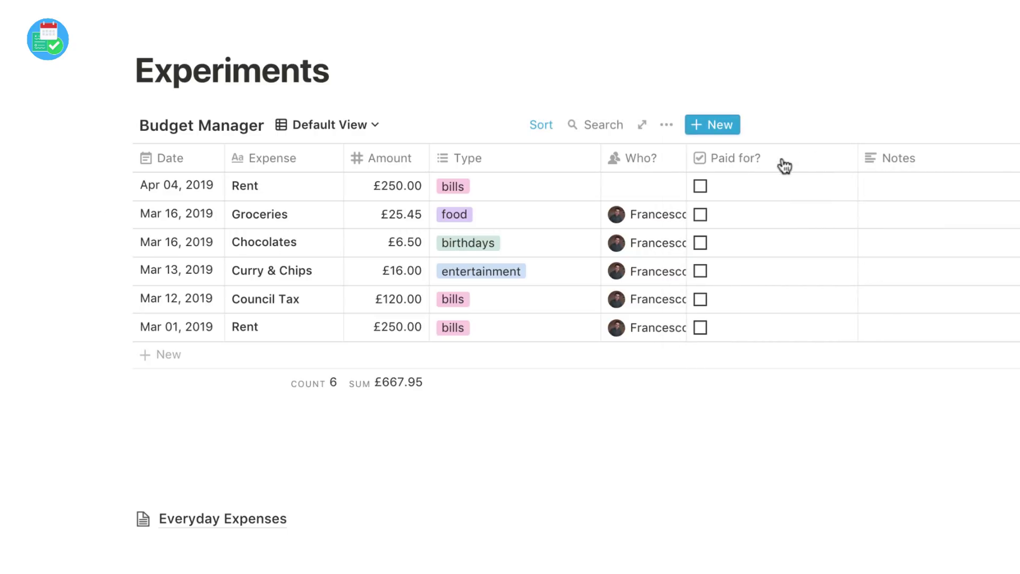
pyautogui.moveTo(857, 158); pyautogui.dragTo(774, 158)
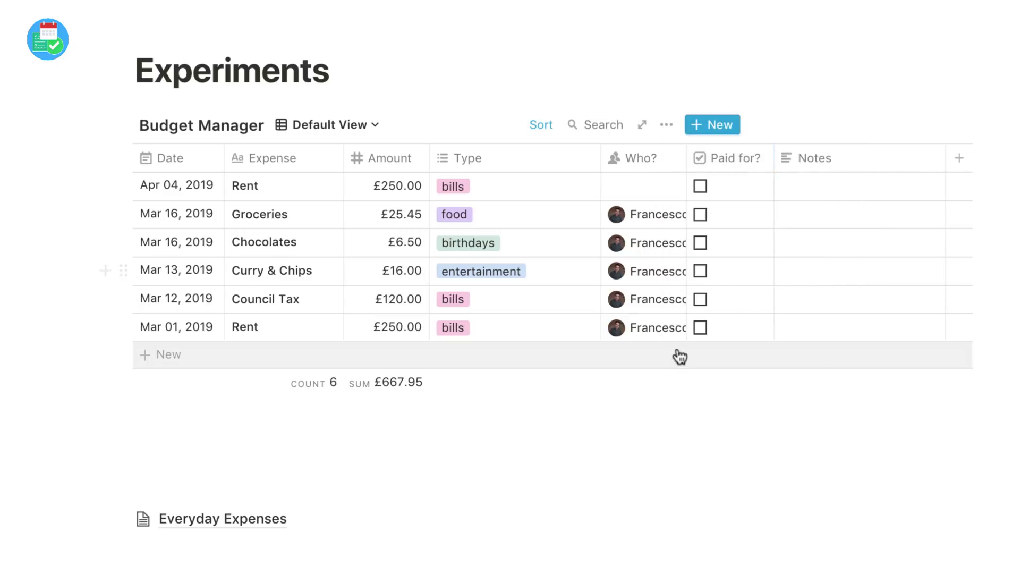
# Step: Tick Paid for? on the Groceries, Chocolates and Curry & Chips rows
pyautogui.click(700, 215)
pyautogui.click(700, 243)
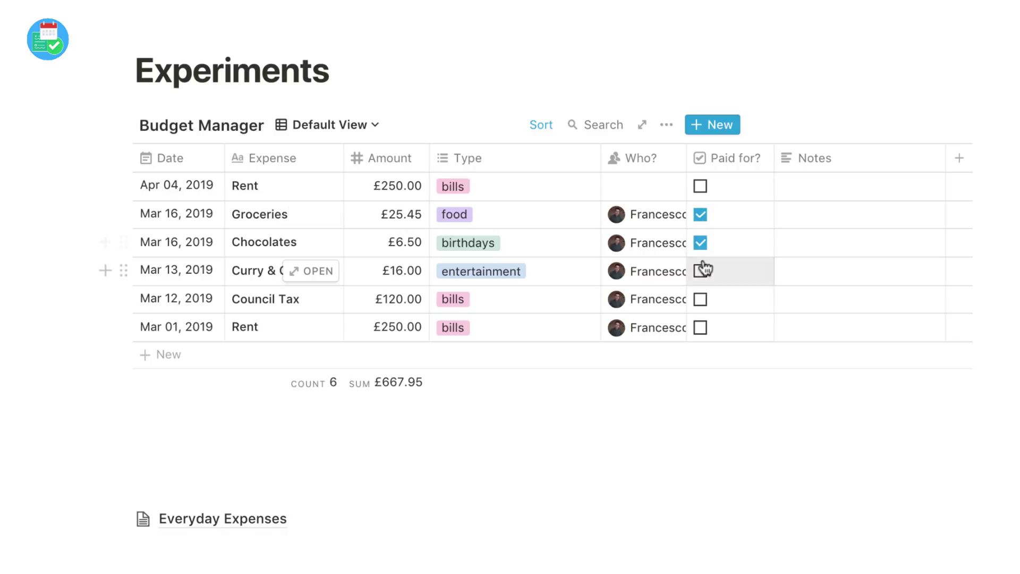
pyautogui.click(700, 270)
# Step: Add a filter showing only rows where Paid for? is unchecked, leaving £620.00
pyautogui.click(665, 126)
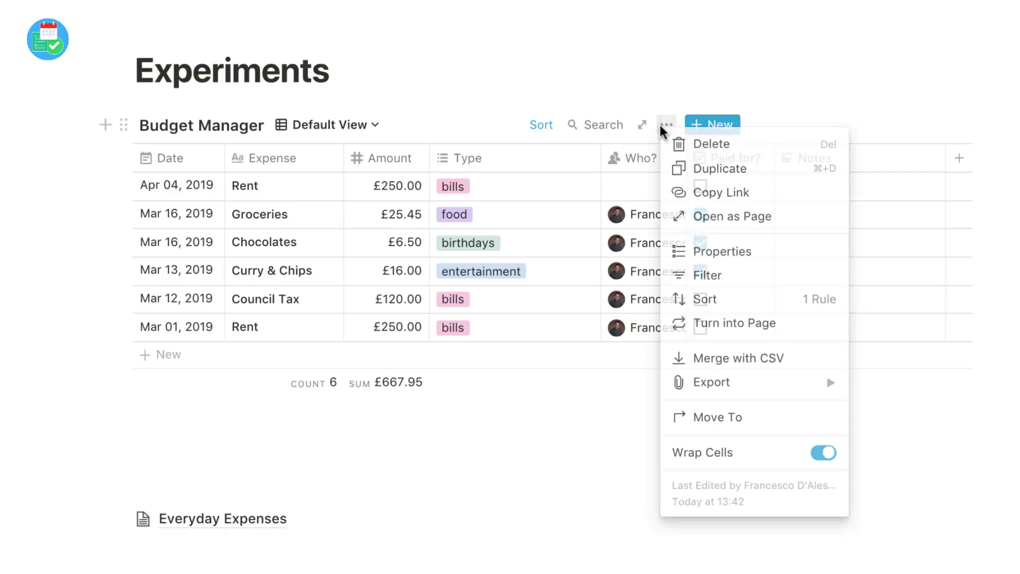
pyautogui.click(718, 274)
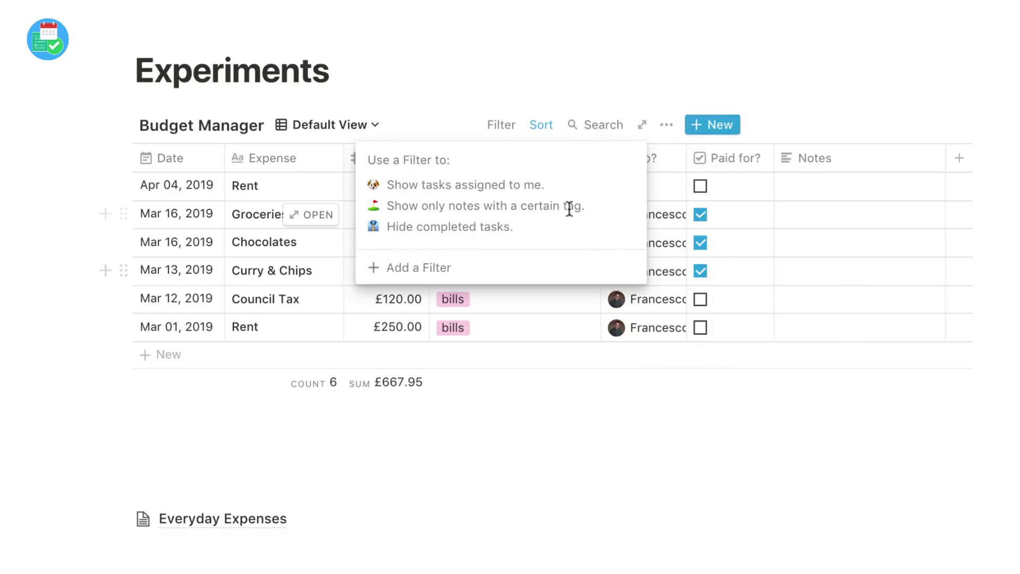
pyautogui.click(438, 266)
pyautogui.click(391, 169)
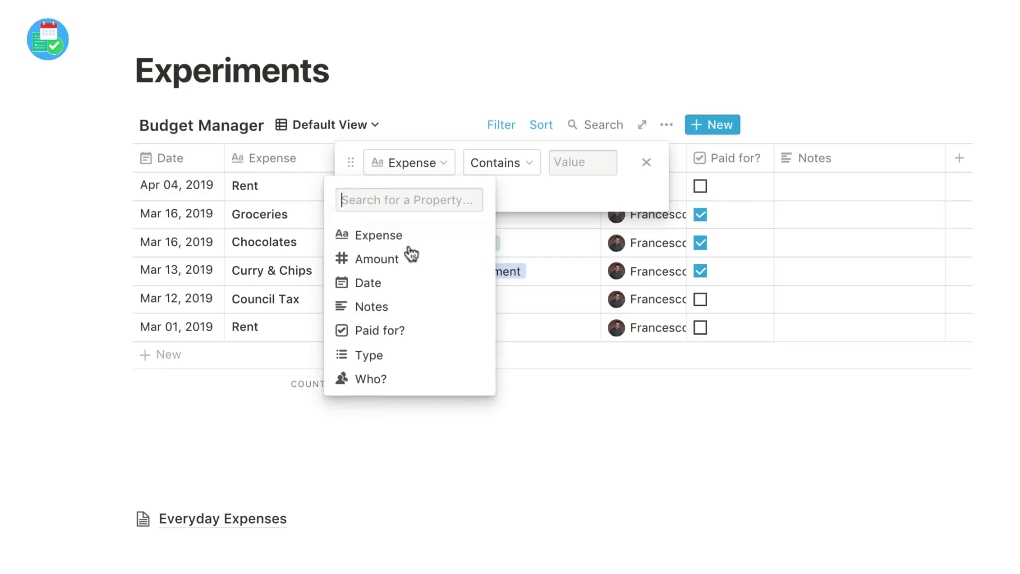
pyautogui.click(382, 330)
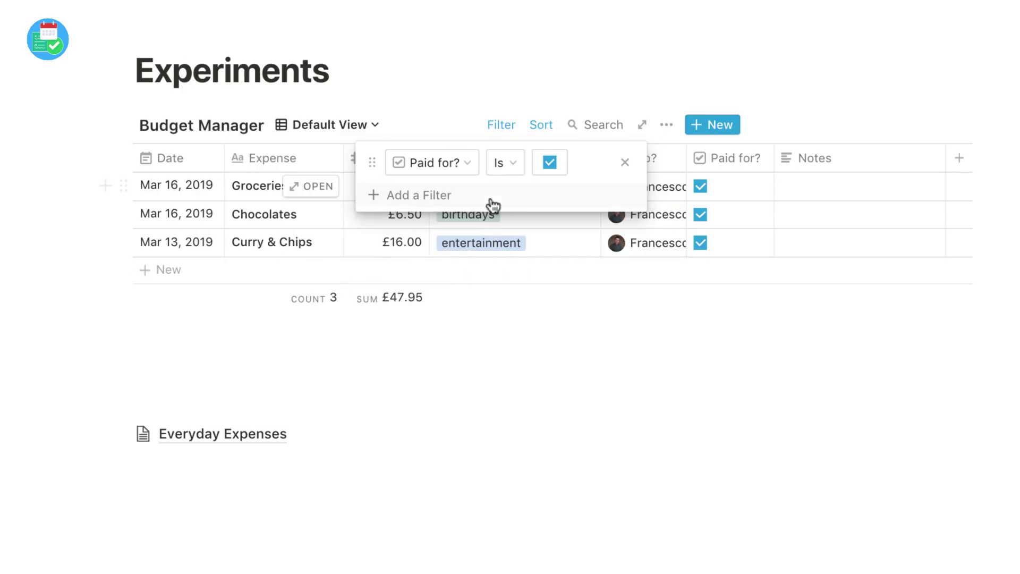
pyautogui.click(550, 163)
pyautogui.click(521, 423)
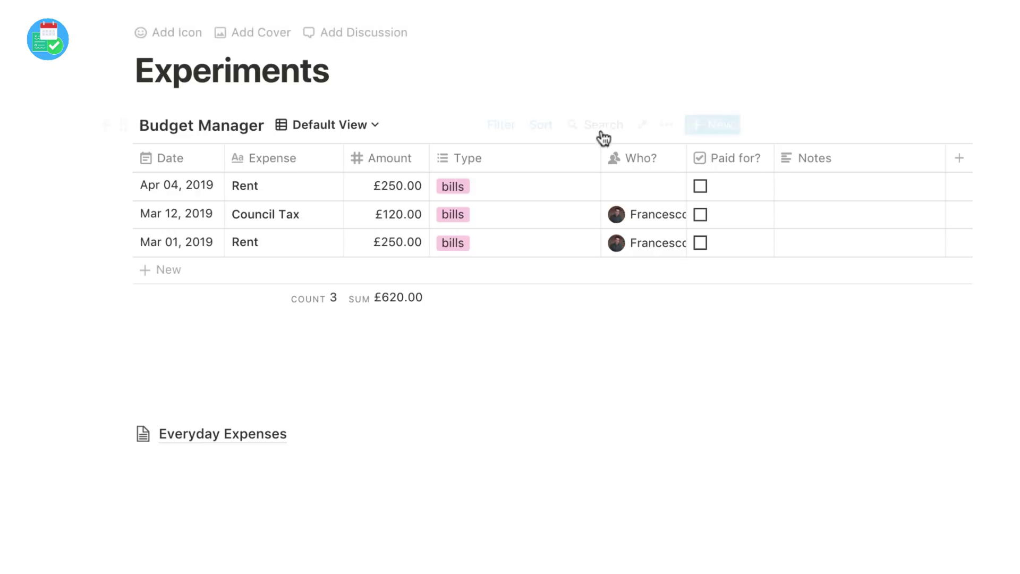
# Step: Add a second filter rule on Date with the condition Is After
pyautogui.click(501, 125)
pyautogui.click(442, 195)
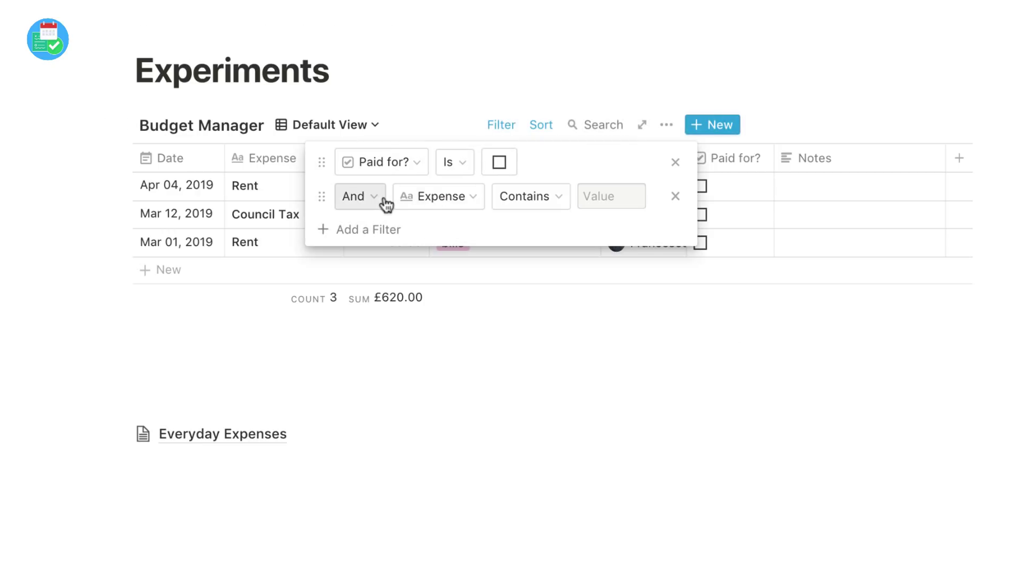
pyautogui.click(417, 198)
pyautogui.click(408, 321)
pyautogui.click(473, 213)
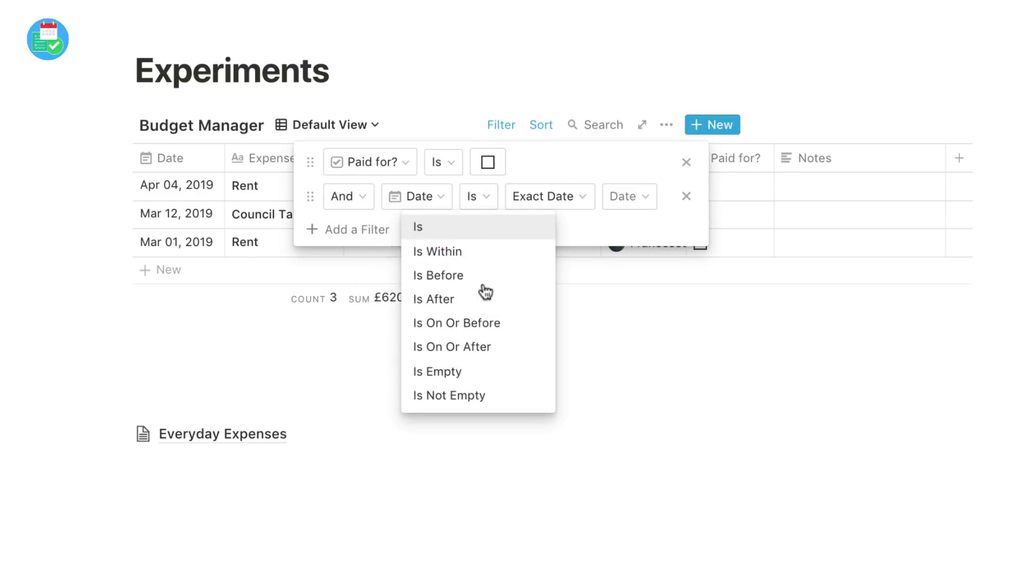
pyautogui.click(437, 299)
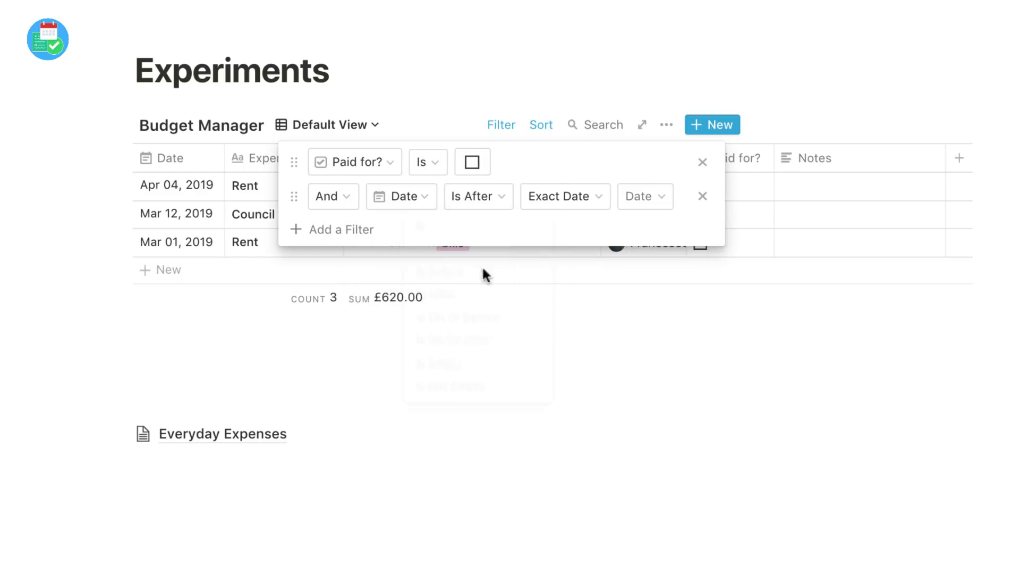
pyautogui.click(527, 322)
pyautogui.moveTo(284, 242)
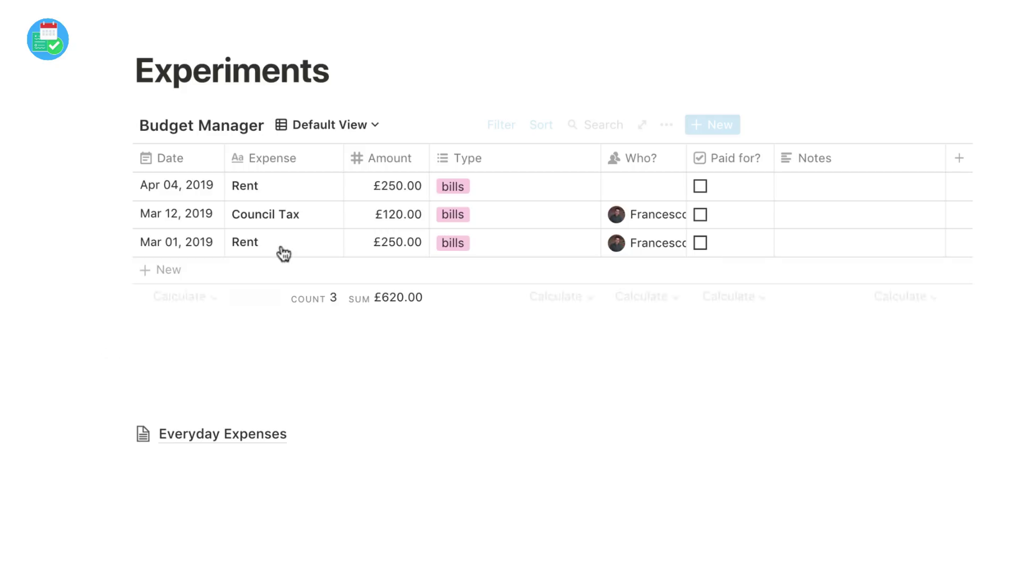
# Step: Set the Date filter's cutoff to Mar 16, 2019, leaving only Rent at £250.00
pyautogui.click(510, 125)
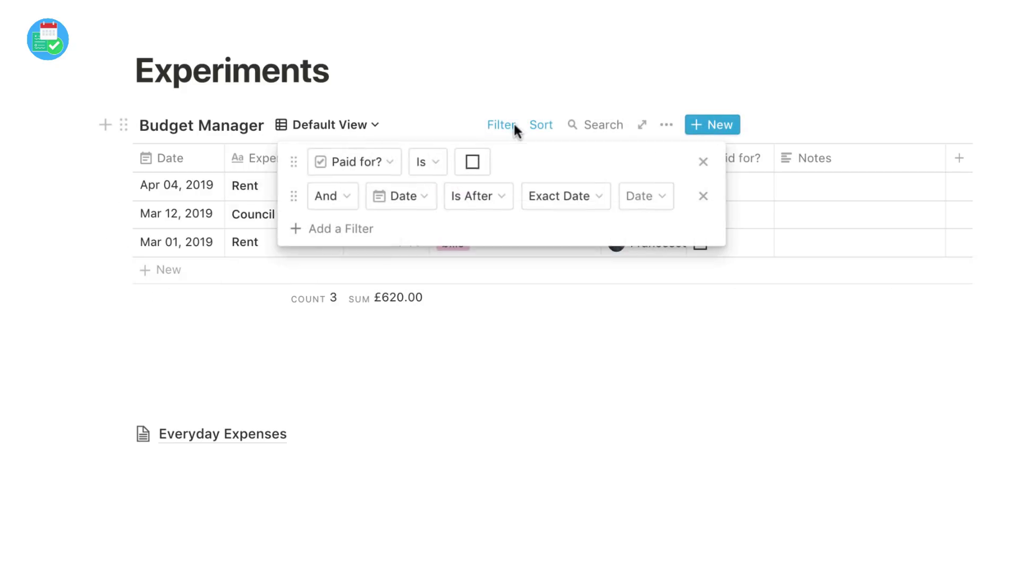
pyautogui.click(653, 196)
pyautogui.click(727, 340)
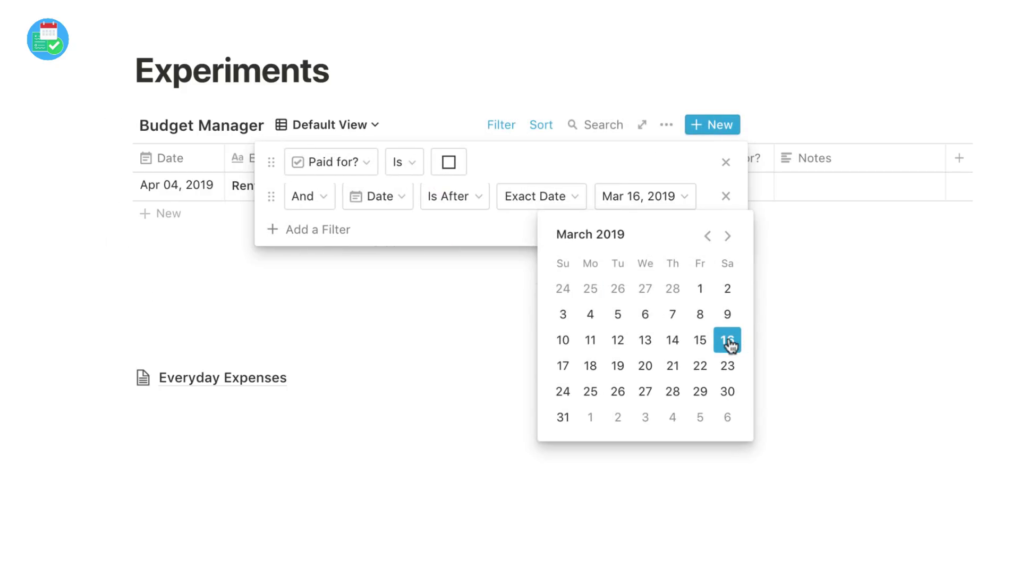
pyautogui.click(496, 337)
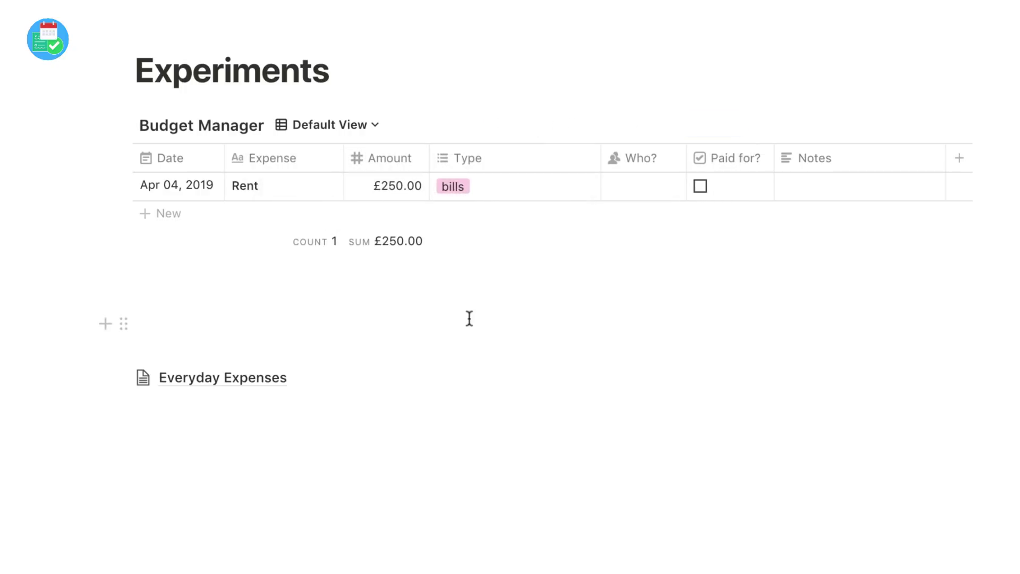